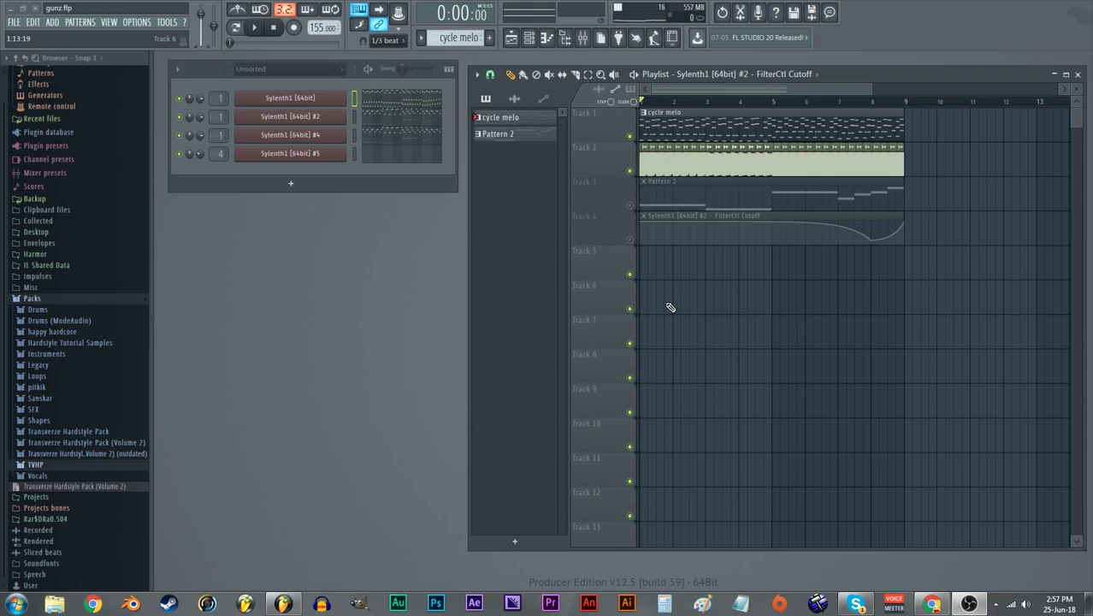
Play the arrangement for a preview, mark bars 1 to 4 in the playlist, and clear the selection.
key(space)
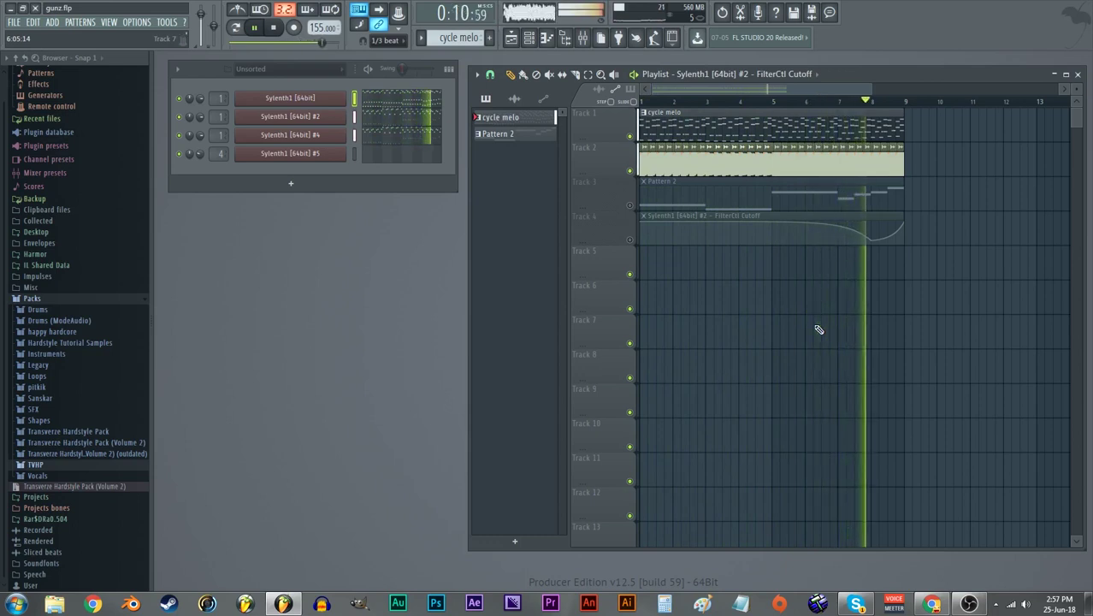
key(space)
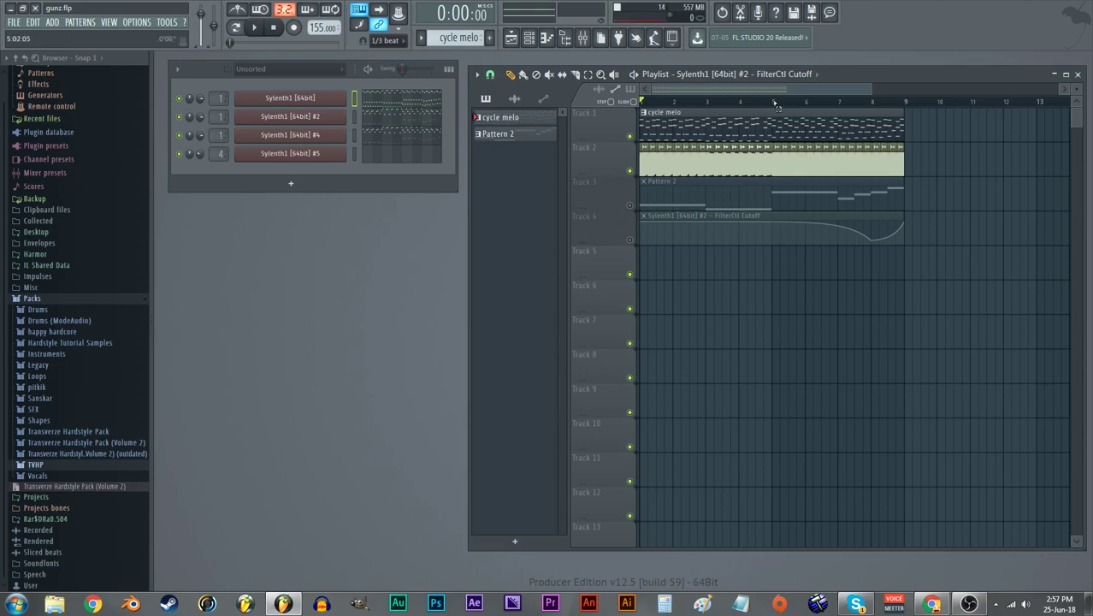
drag(772, 104, 641, 105)
click(732, 382)
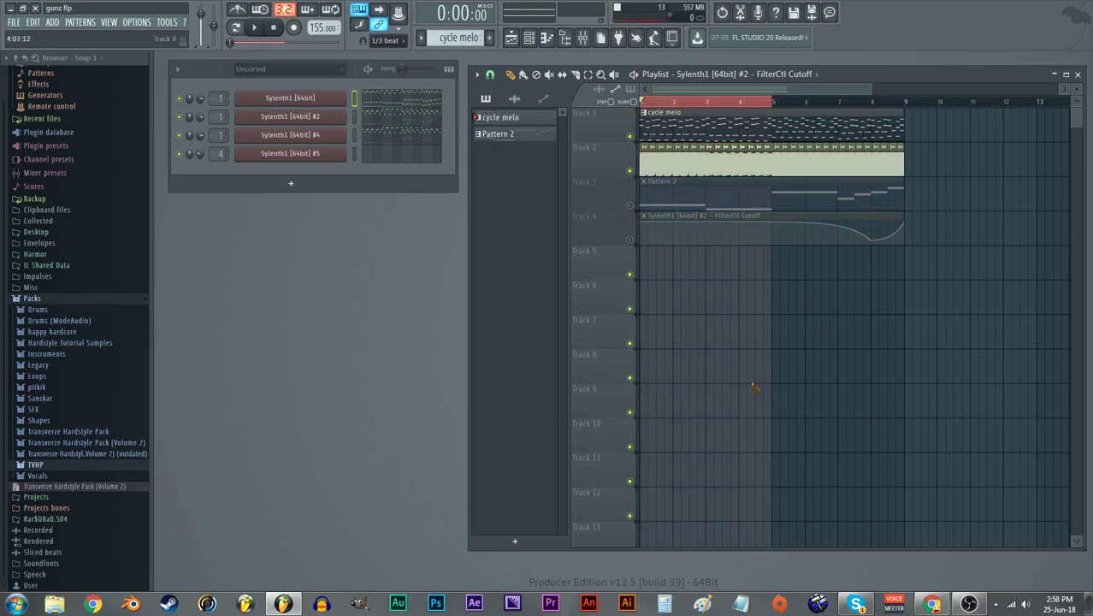
Mute track 2 and enable track 3 with Pattern 2 and track 4 with the filter cutoff automation.
click(630, 171)
click(630, 205)
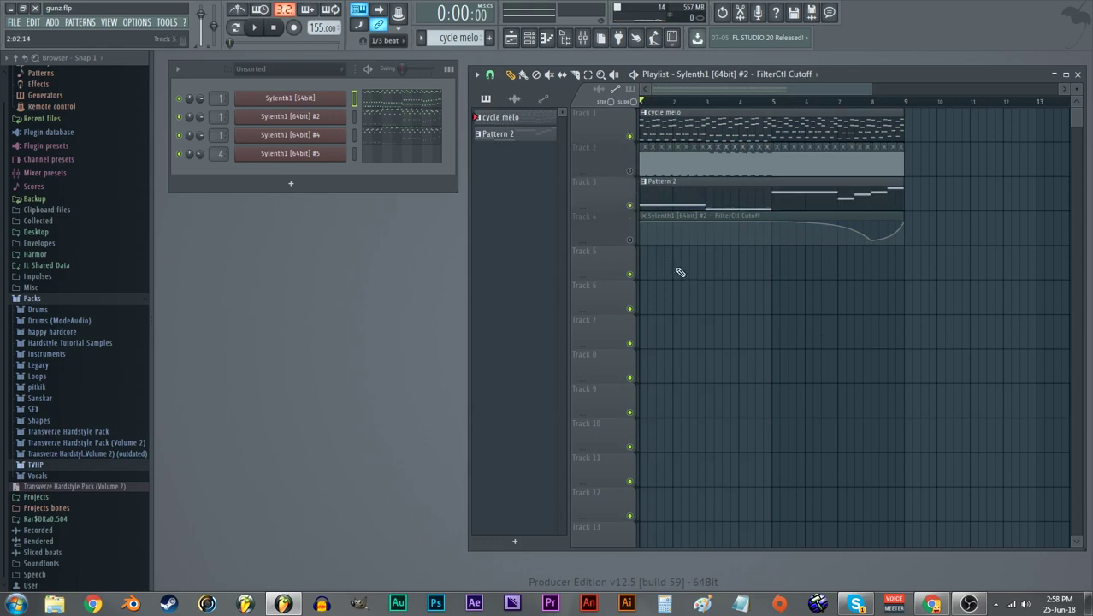
click(631, 240)
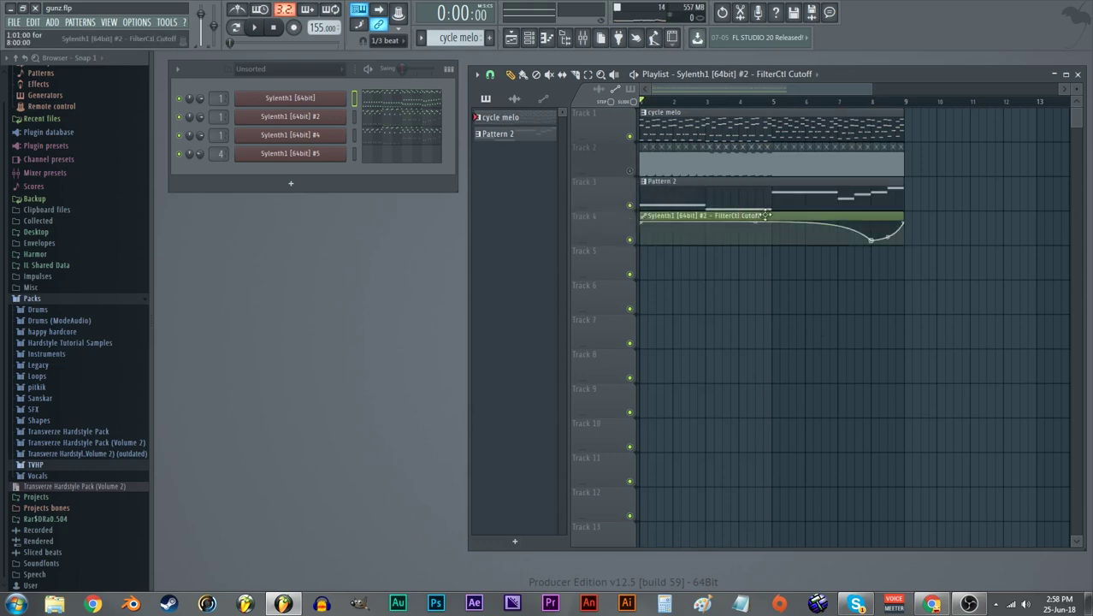
Play the arrangement from late in bar 6 to hear Pattern 2 with the filter cutoff automation.
scroll(709, 260, up, 1)
click(937, 101)
key(space)
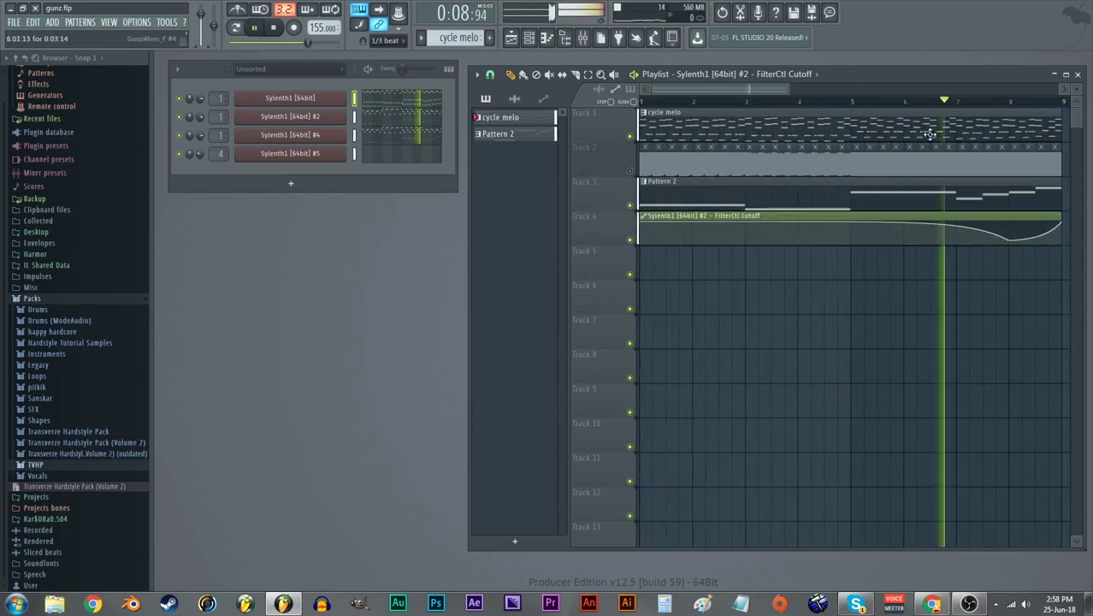
scroll(874, 193, down, 1)
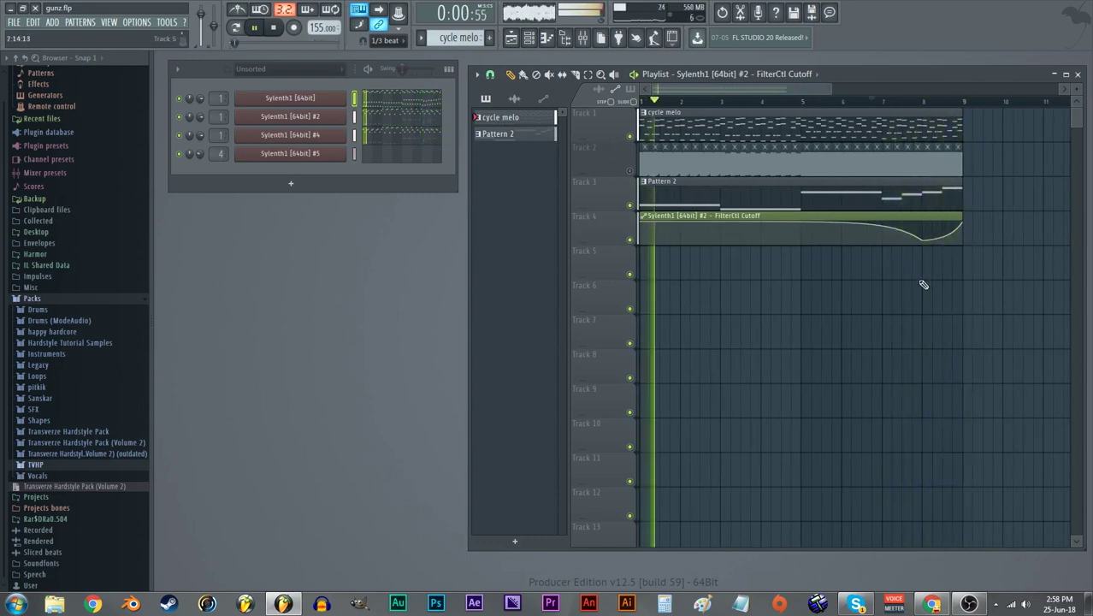
key(space)
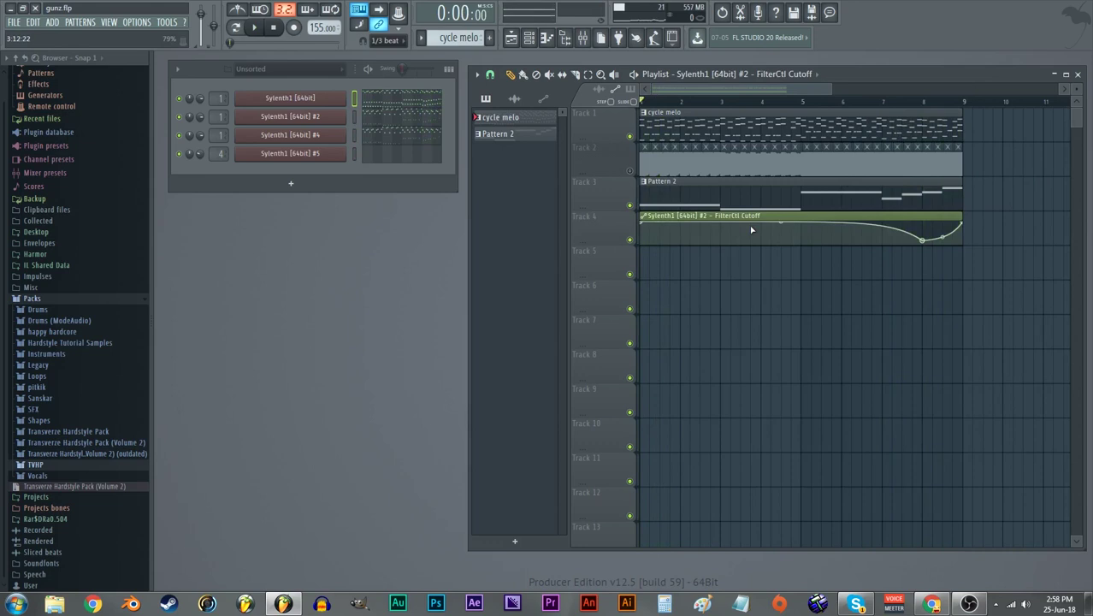
Mute track 4, which holds the filter cutoff automation.
click(630, 241)
scroll(583, 251, up, 2)
scroll(674, 205, down, 3)
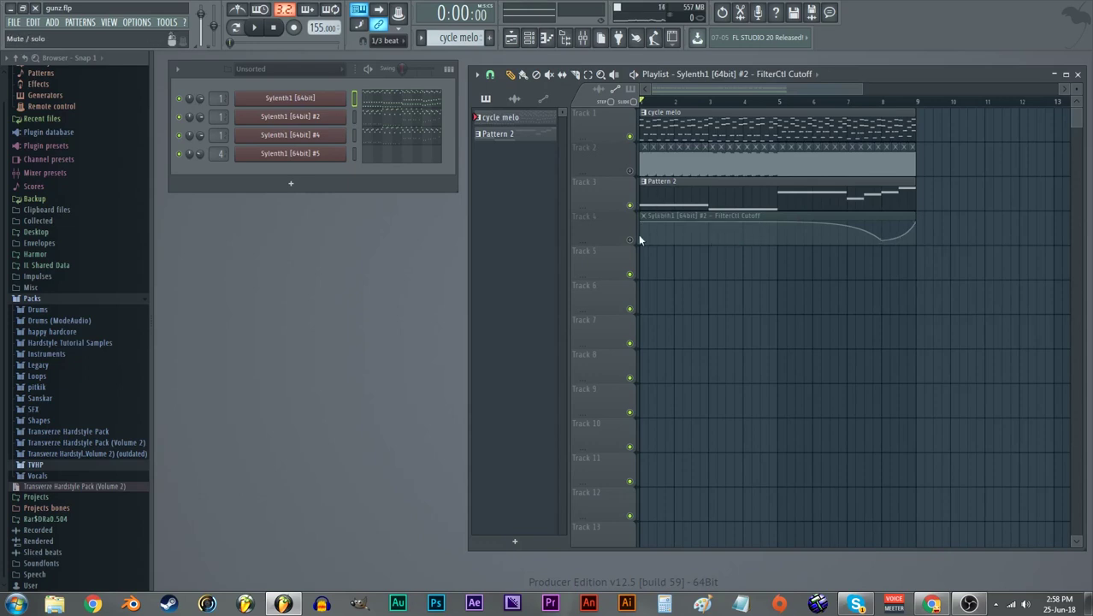
Select Pattern 2 and switch back to the cycle melo pattern, auditioning it on its own in pattern mode.
click(647, 200)
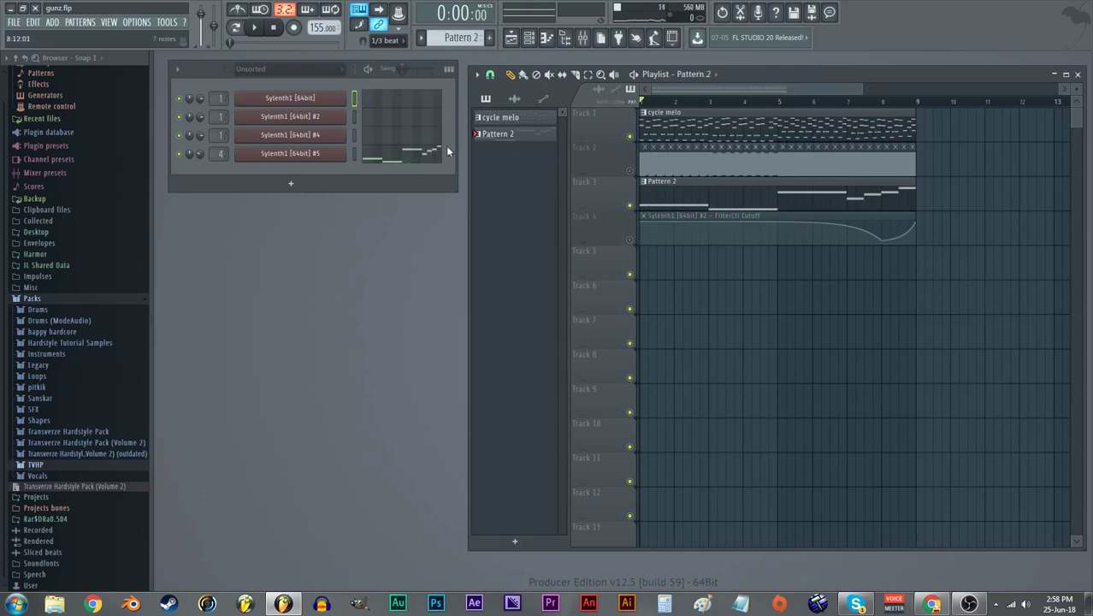
click(668, 135)
click(371, 71)
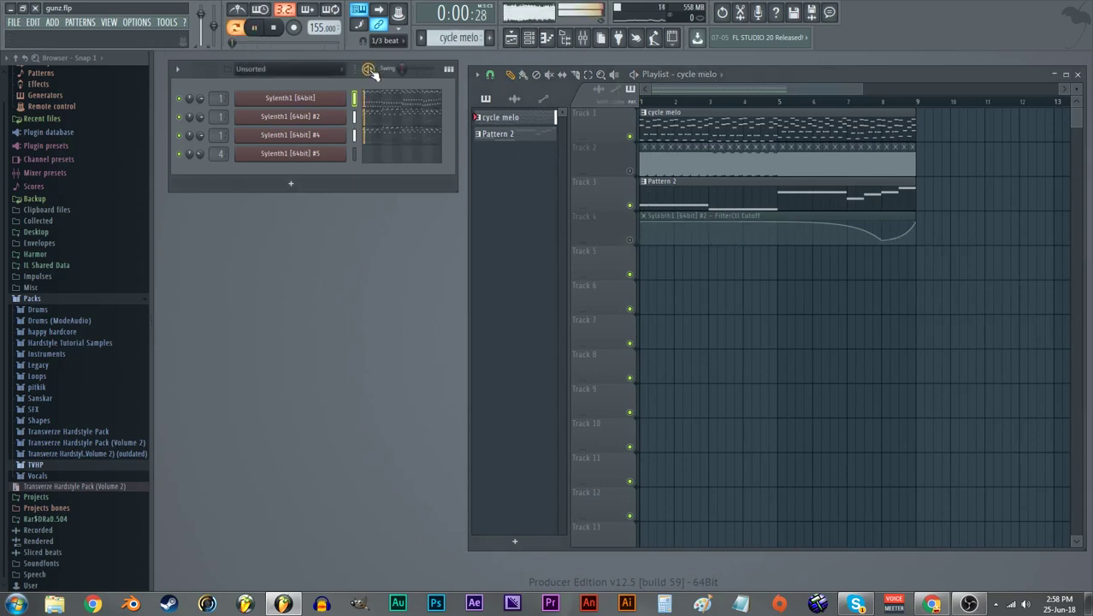
click(273, 28)
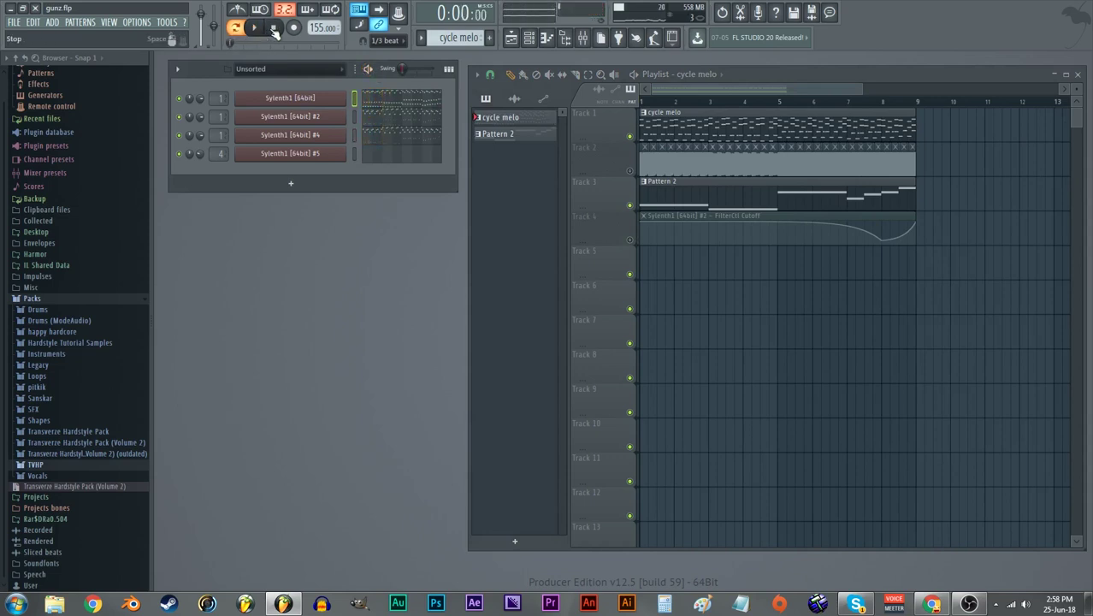
Open the first Sylenth1 channel's synth, solo the channel and move the synth window clear of the channel list.
click(275, 99)
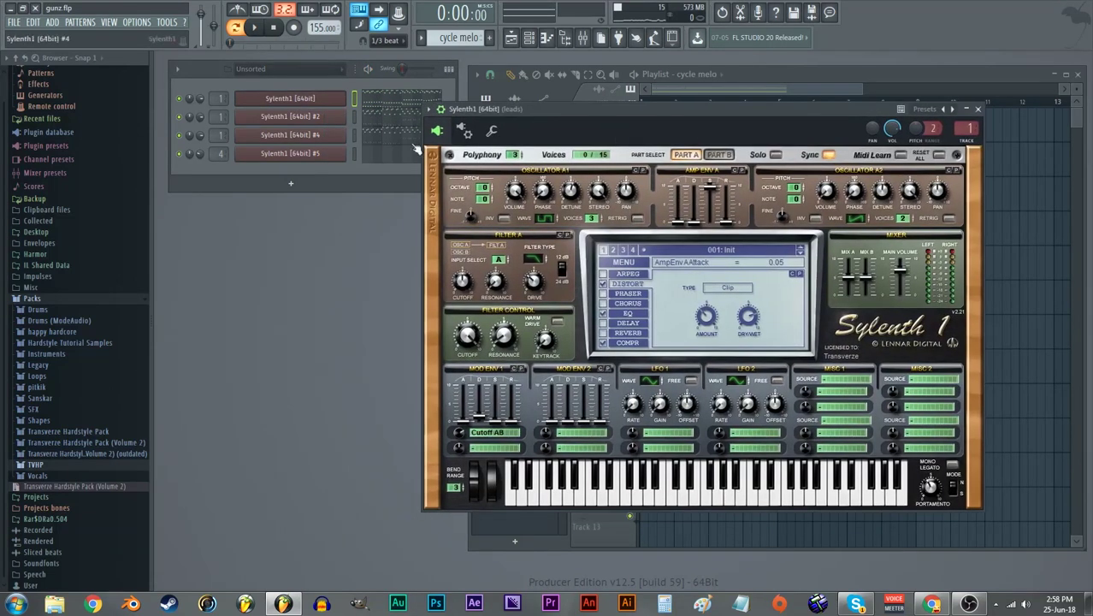
click(187, 101)
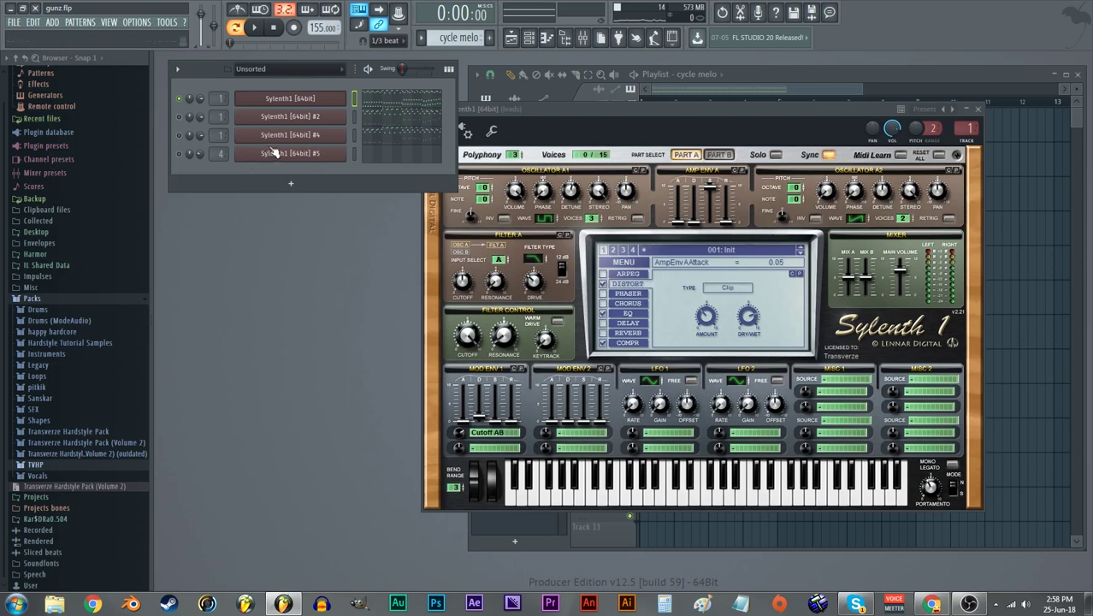
drag(549, 131, 468, 146)
Play the soloed first Sylenth1 lead while viewing its Part B and Part A oscillator settings.
key(space)
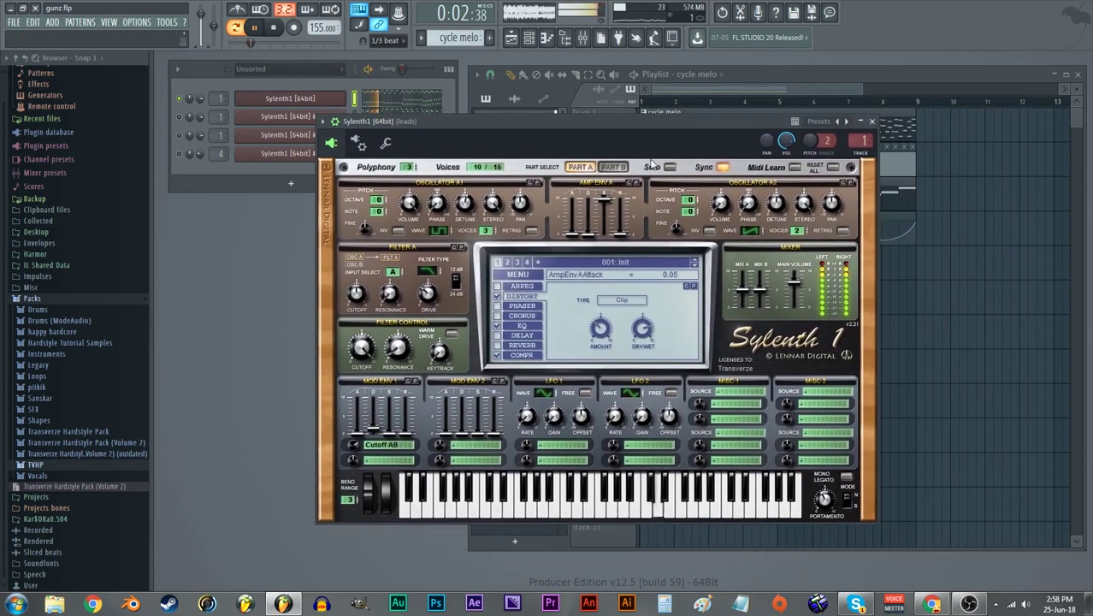
click(612, 167)
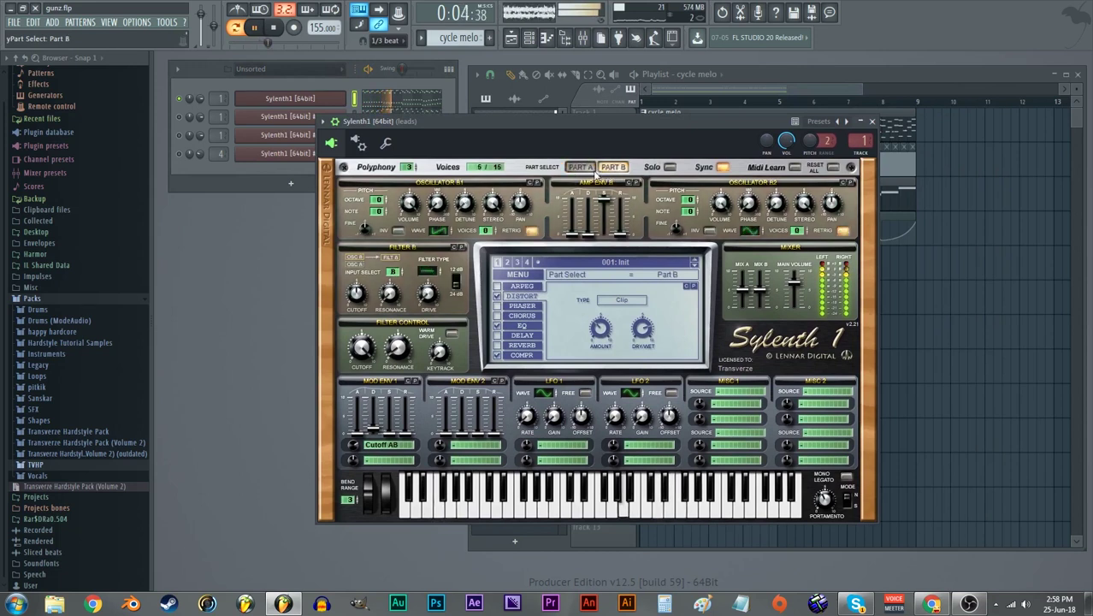
click(581, 166)
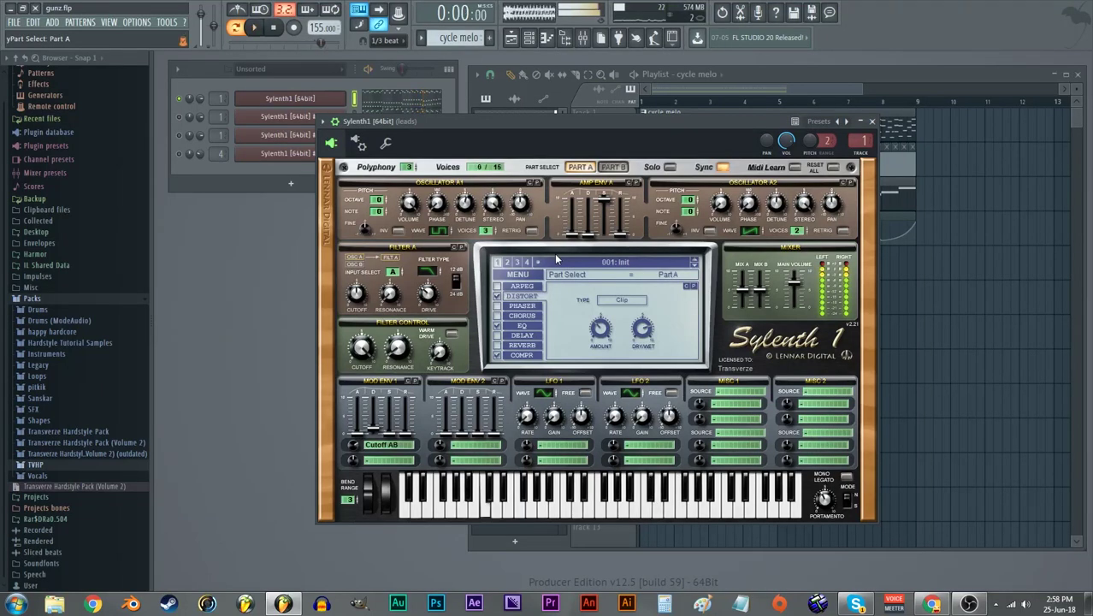
key(space)
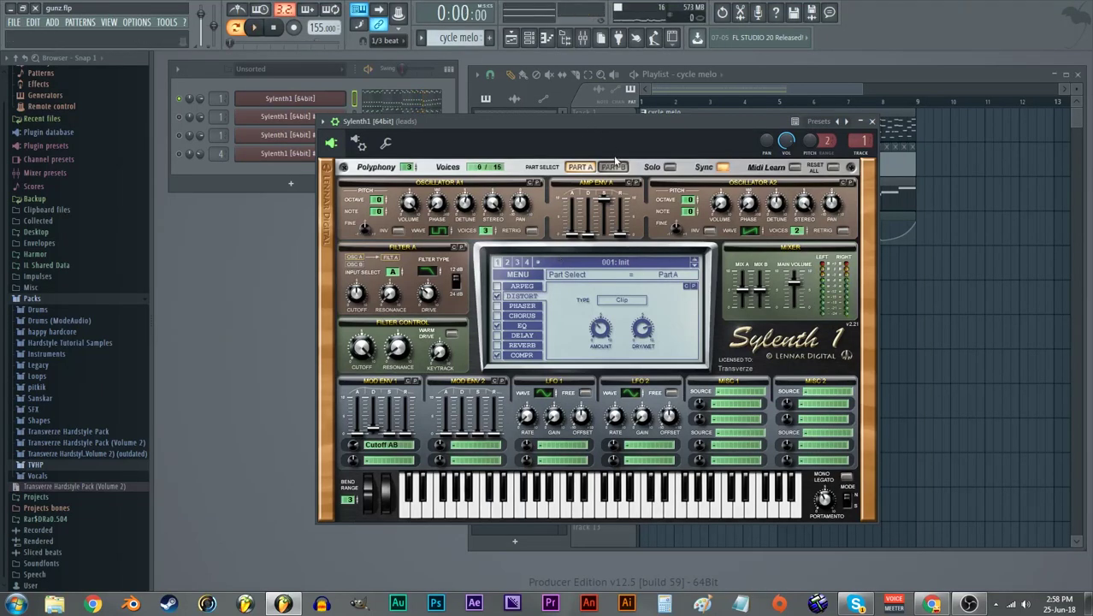
drag(633, 195, 641, 193)
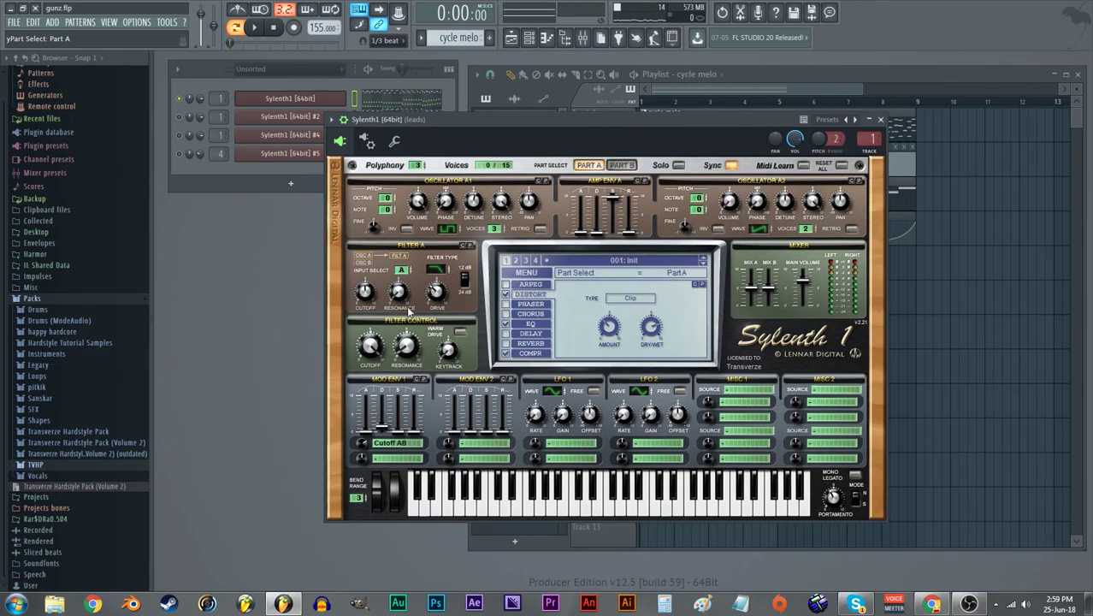
Set the first Sylenth1's Filter Control cutoff to 21341.28 Hz and unmute the cutoff automation on track 4.
mouse_move(372, 342)
mouse_down()
mouse_move(366, 362)
mouse_move(368, 332)
mouse_up()
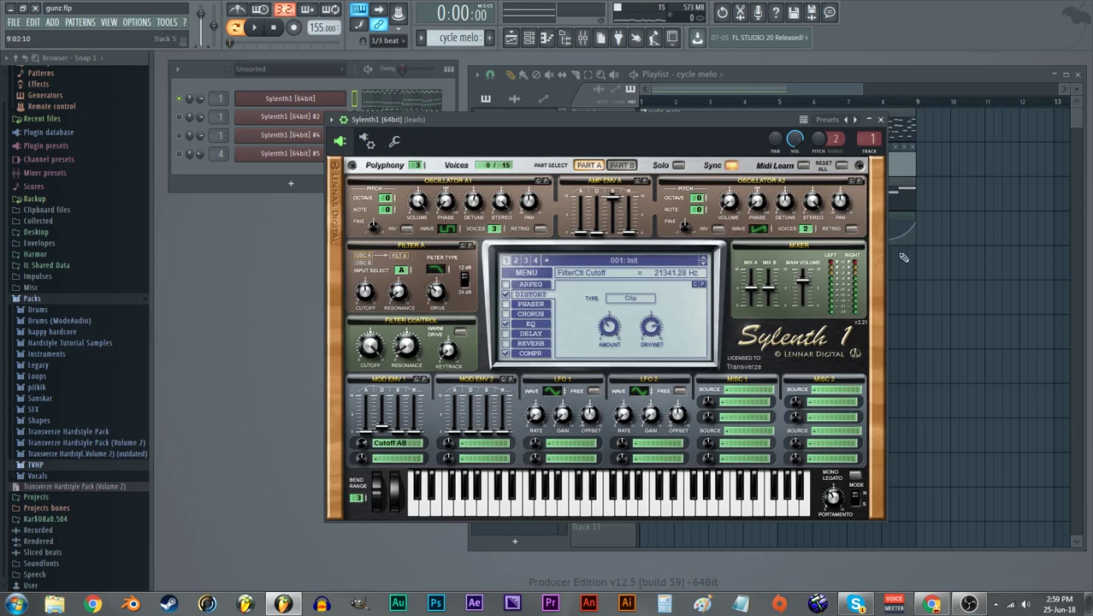
key(F5)
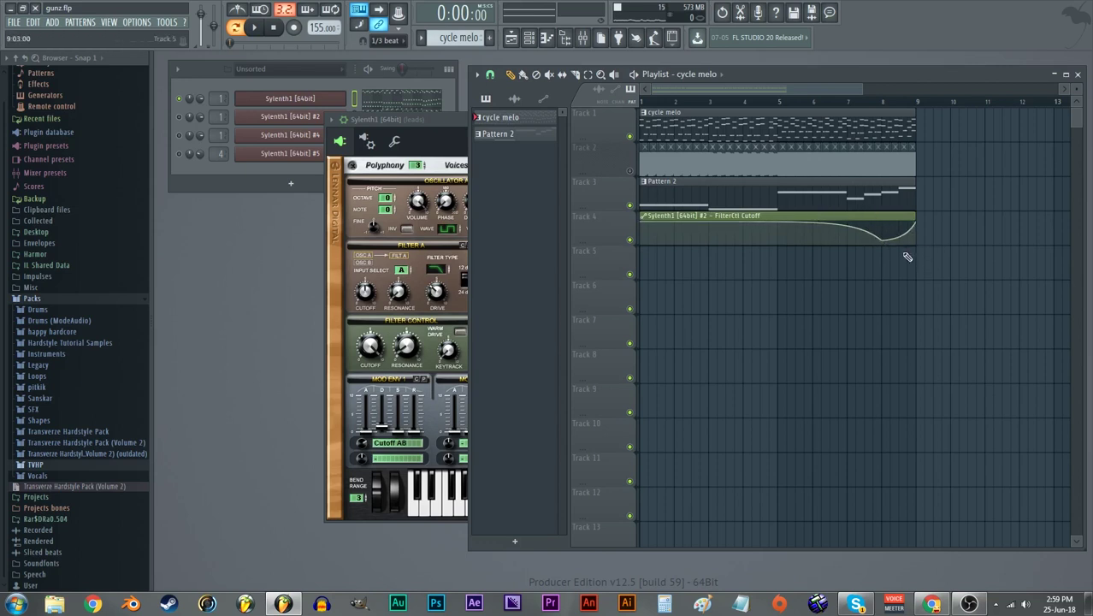
click(398, 154)
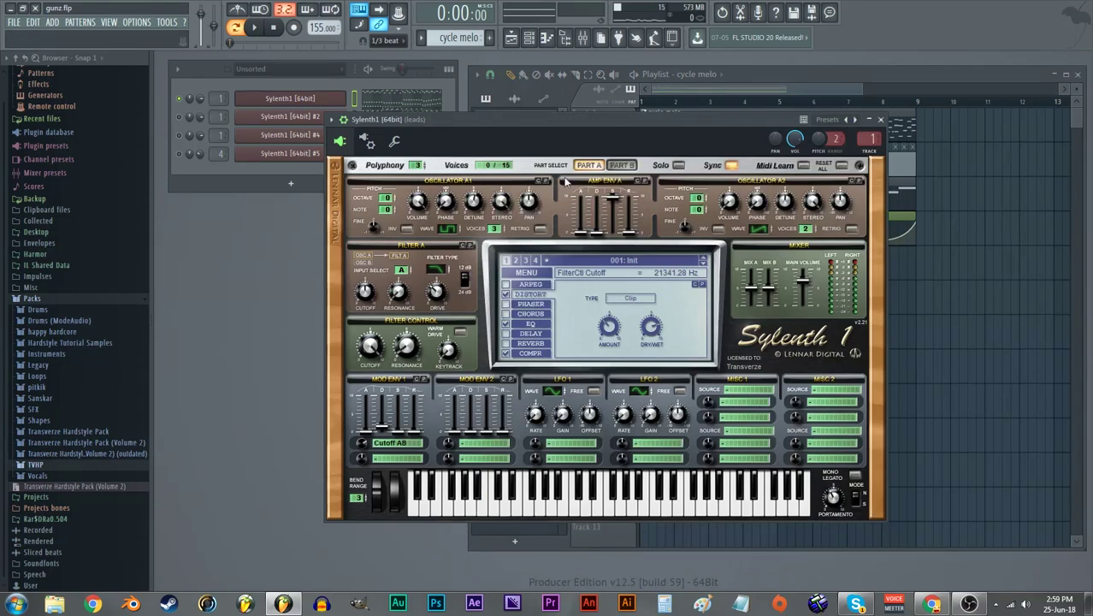
Review the EQ, compressor and distortion settings of the first Sylenth1.
click(523, 327)
click(518, 353)
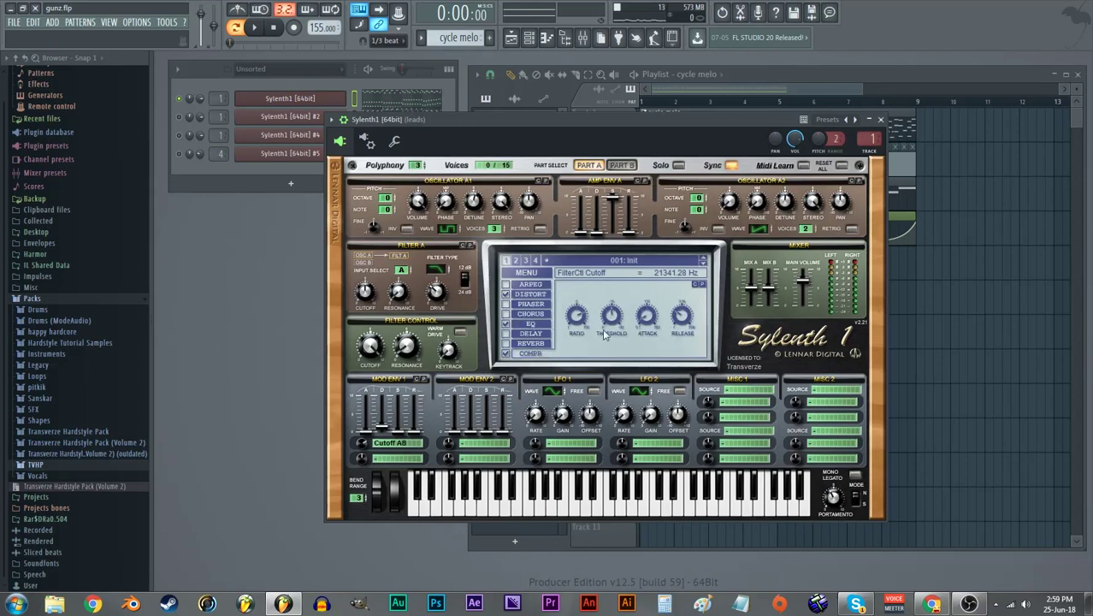
click(529, 325)
click(534, 358)
click(530, 326)
click(539, 296)
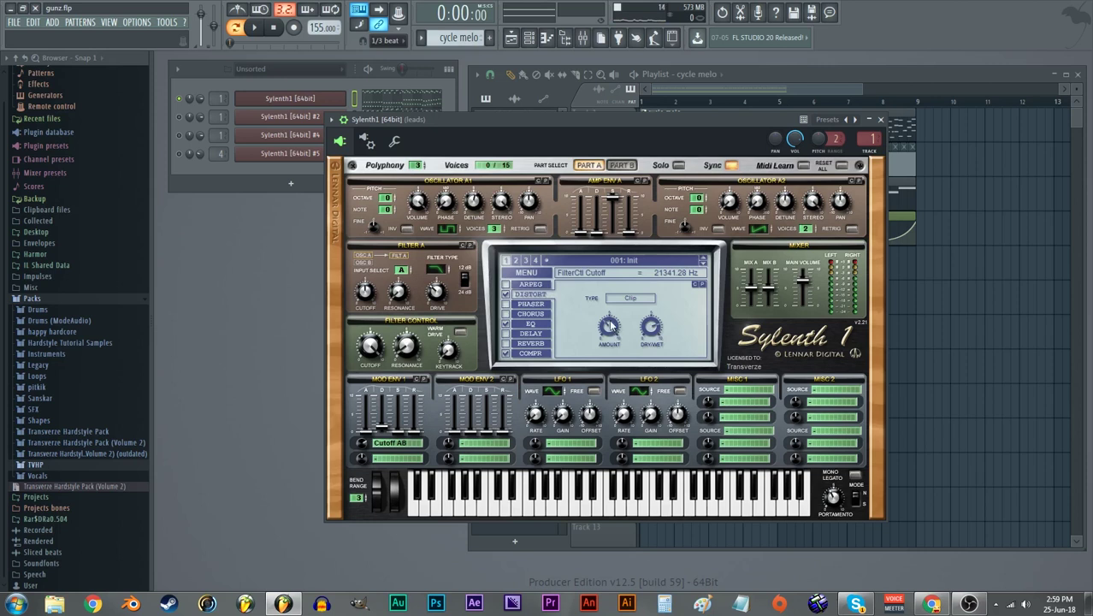
Move the synth window aside and audition the cycle melo pattern with only the first Sylenth1 playing.
drag(453, 117, 548, 126)
click(375, 69)
key(space)
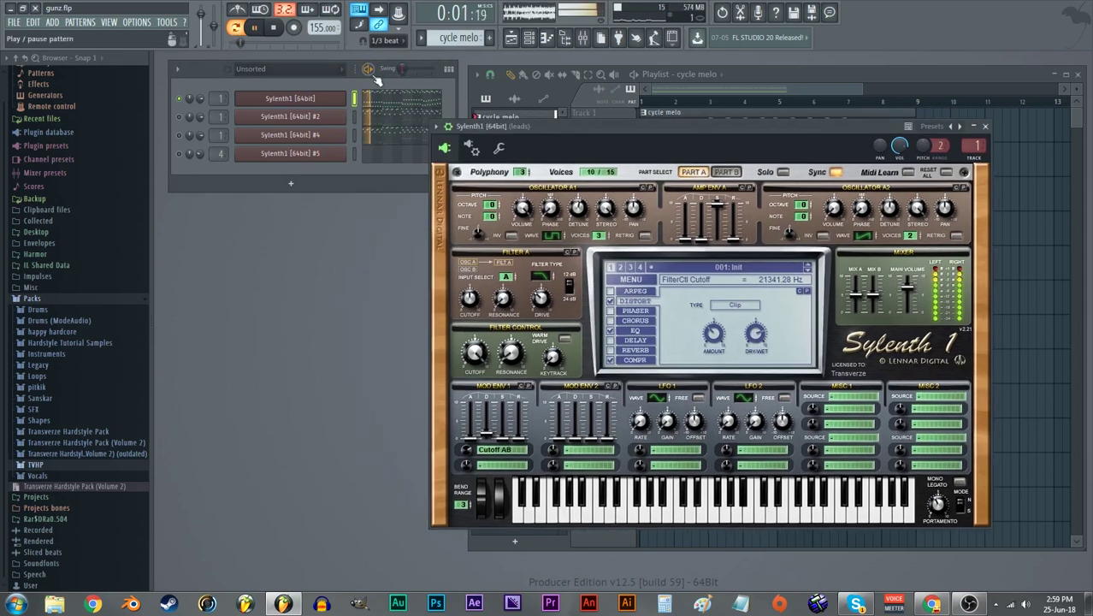
key(space)
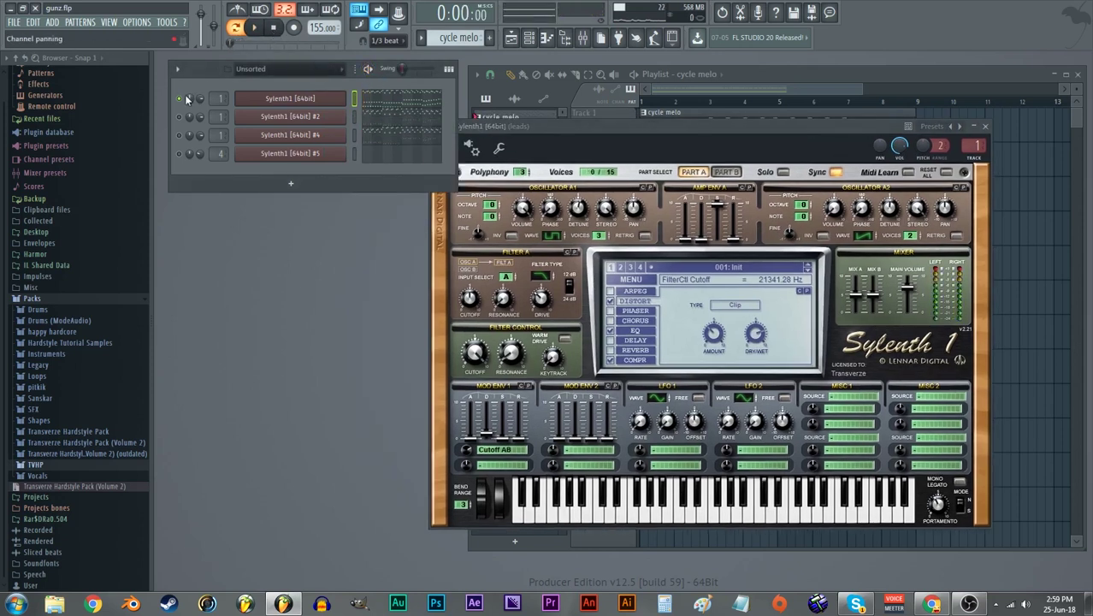
Open the Sylenth1 #2 synth, solo its channel and position its window clear of the channel list.
click(290, 116)
drag(396, 205, 527, 144)
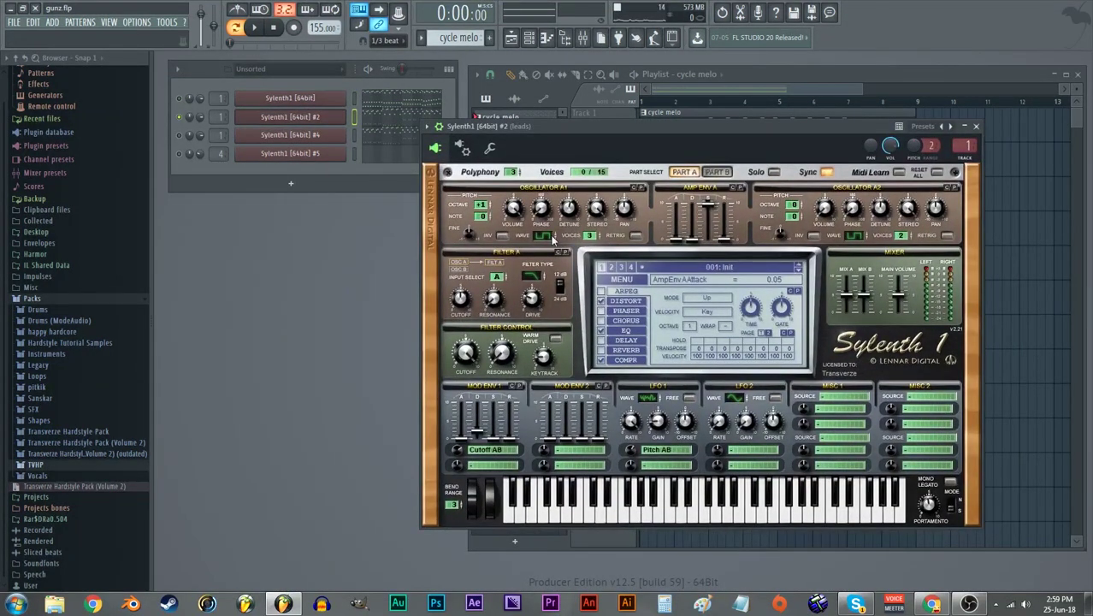
Show the distortion settings of Sylenth1 #2 and set its Filter Control cutoff to 21341.28 Hz.
click(624, 300)
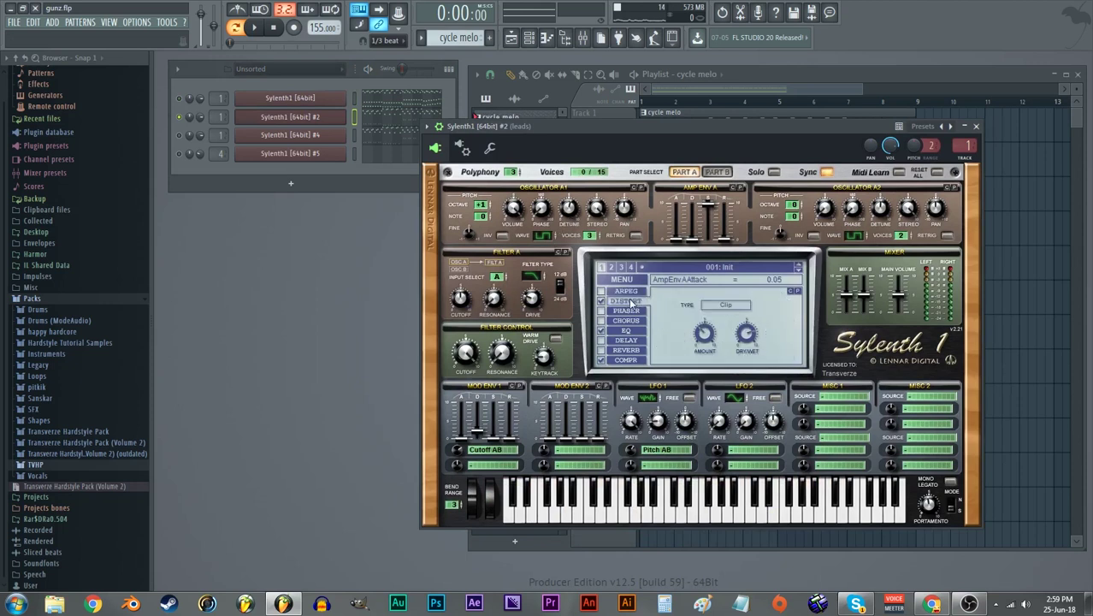
click(600, 301)
drag(468, 357, 468, 338)
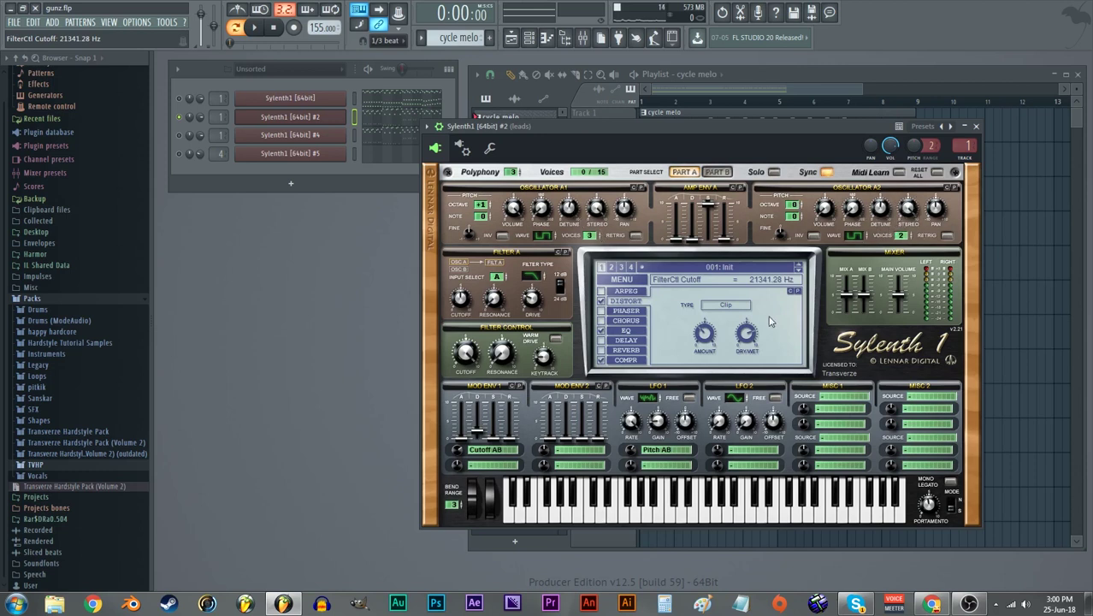
Review the EQ, compressor and distortion settings of Sylenth1 #2.
click(629, 331)
click(631, 360)
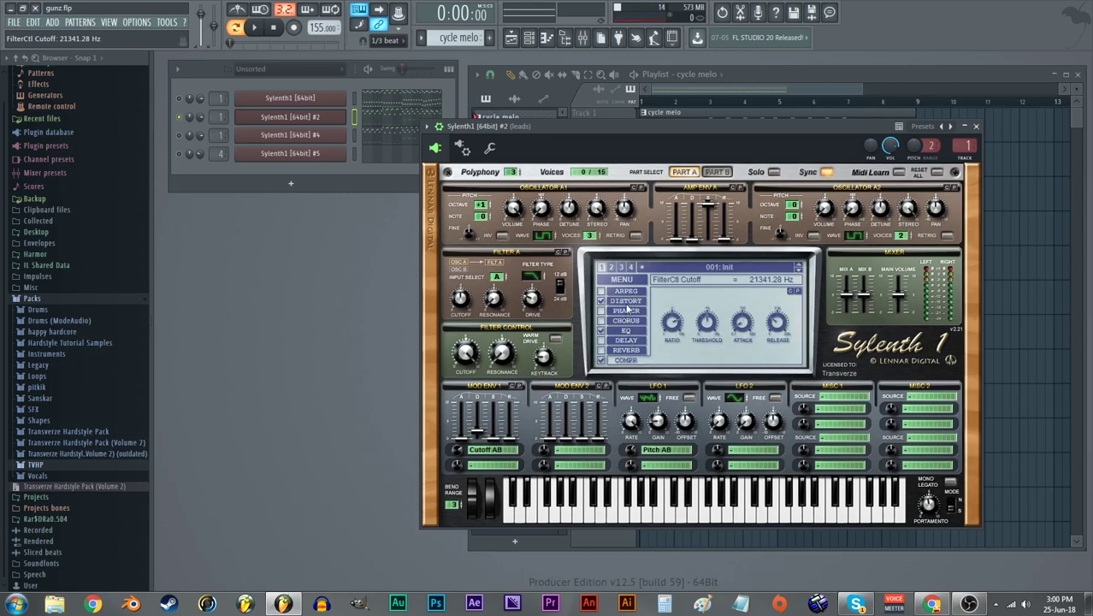
click(627, 302)
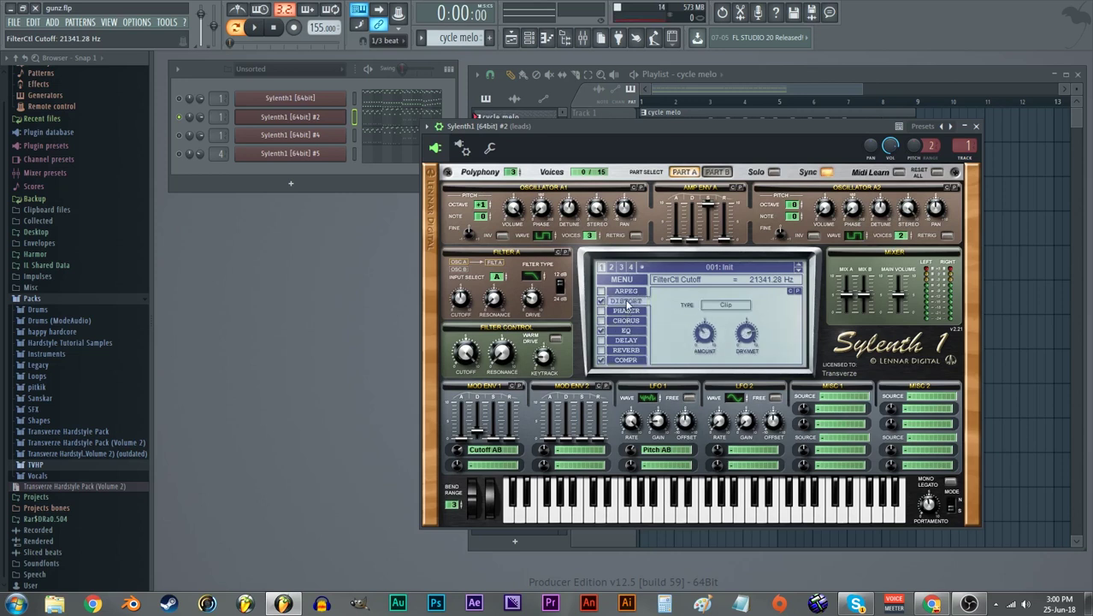
Audition the cycle melo pattern with only Sylenth1 #2 playing.
click(373, 72)
key(space)
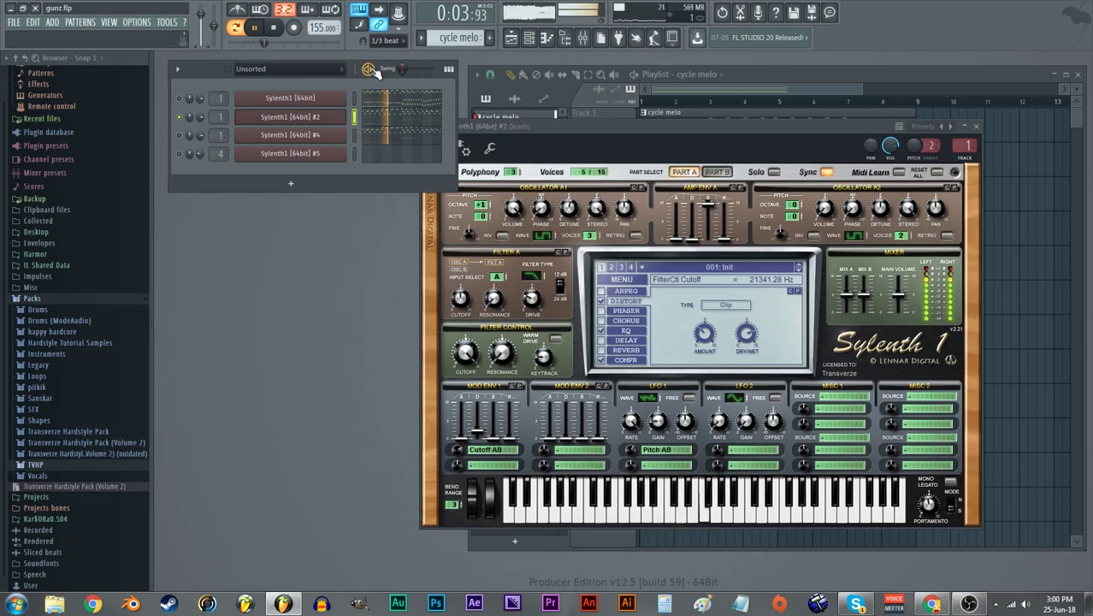
key(space)
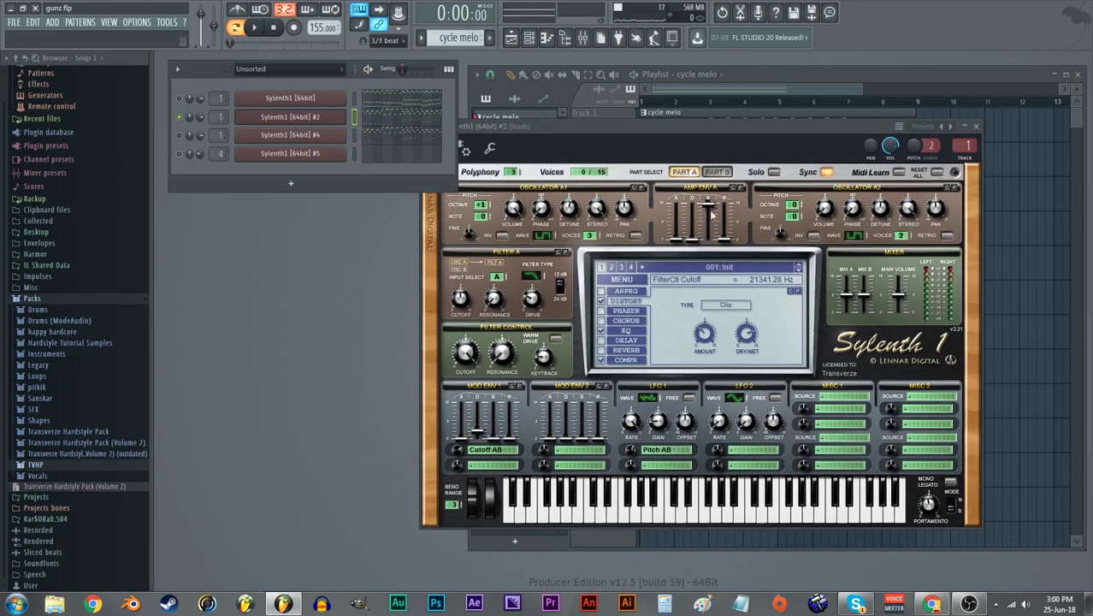
Compare the settings of the first Sylenth1 with those of Sylenth1 #2.
click(278, 100)
drag(804, 135, 605, 154)
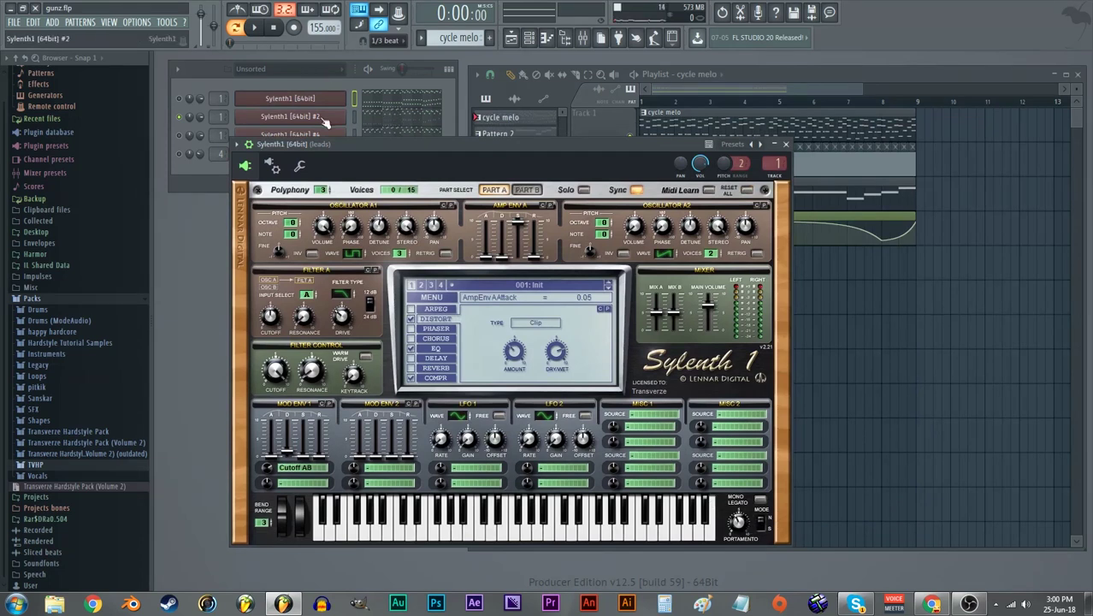
click(290, 116)
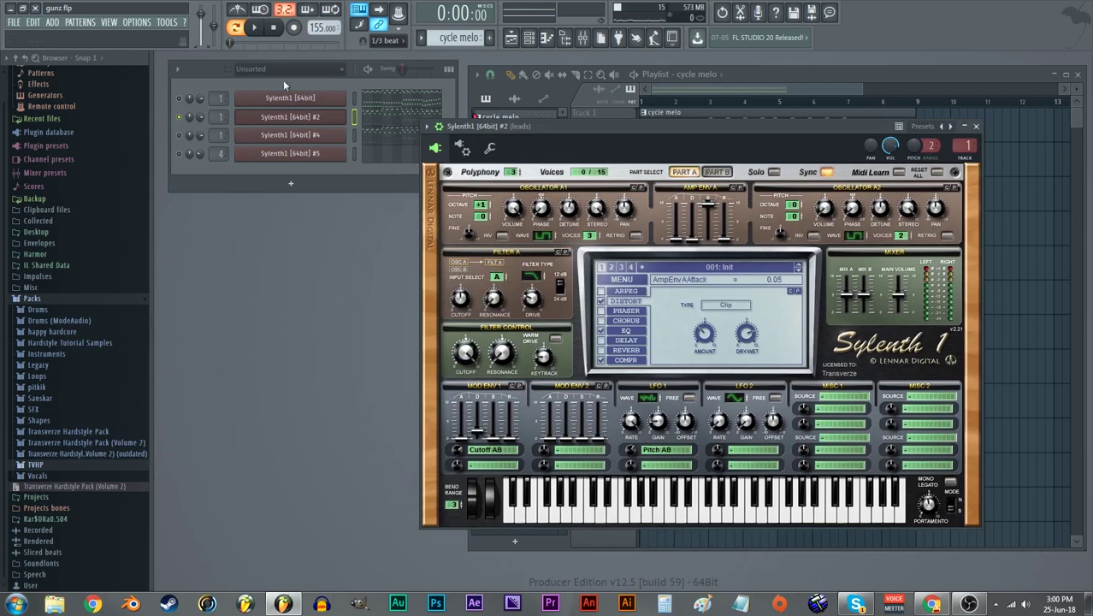
Solo Sylenth1 #4, show its synth settings and audition the cycle melo pattern with only that layer.
click(180, 122)
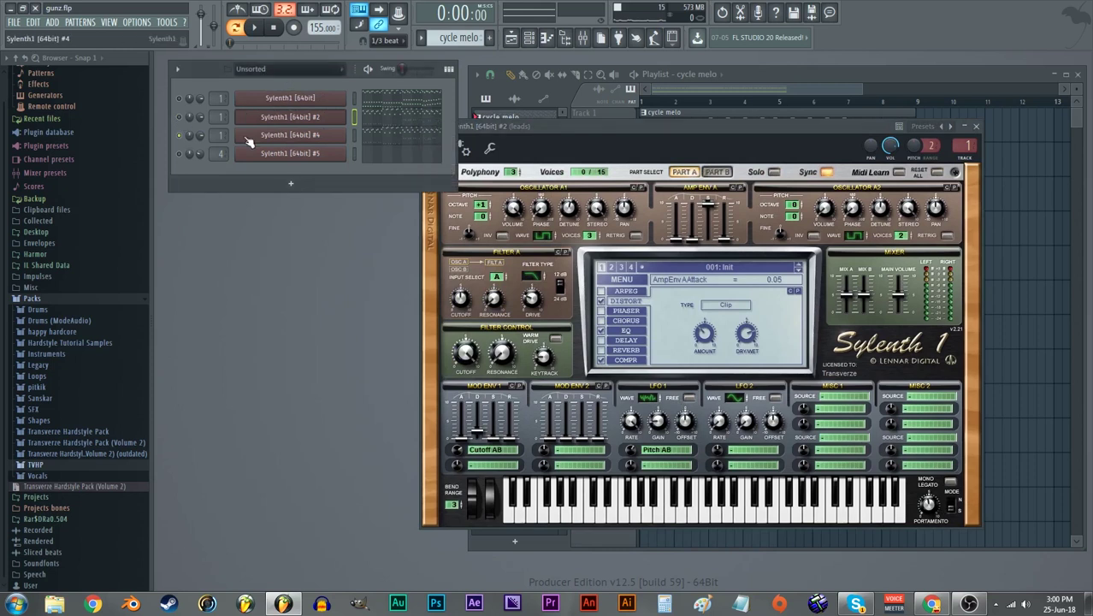
click(248, 137)
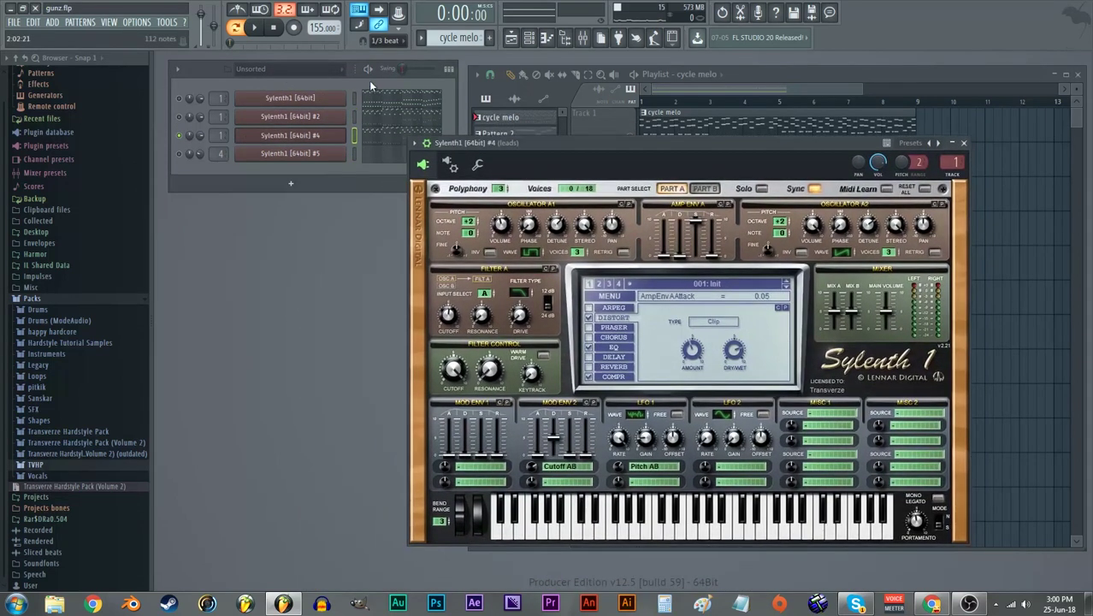
click(369, 80)
key(space)
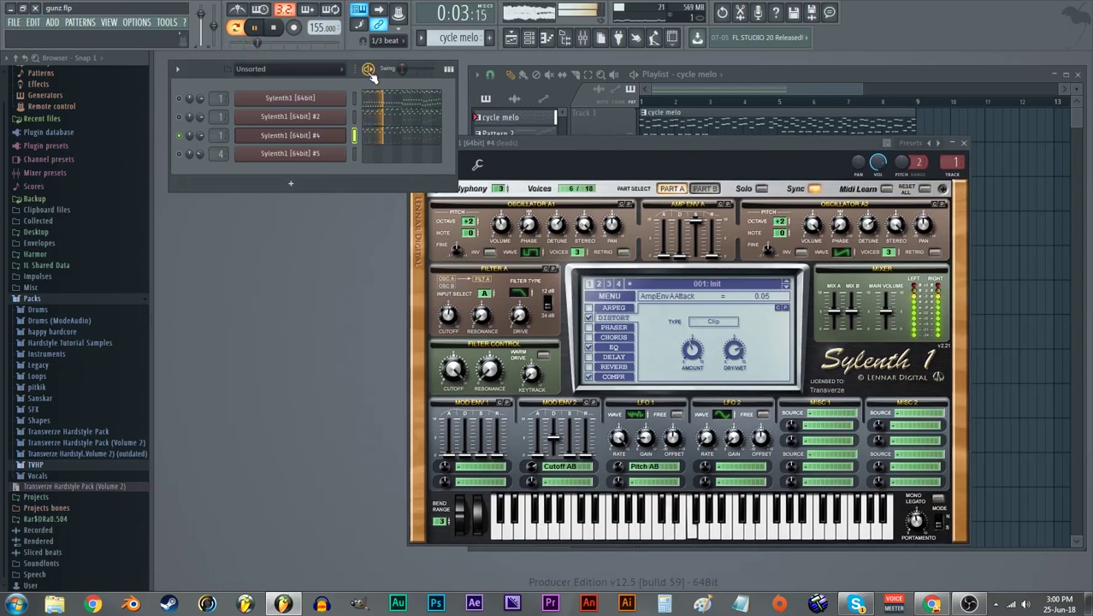
key(space)
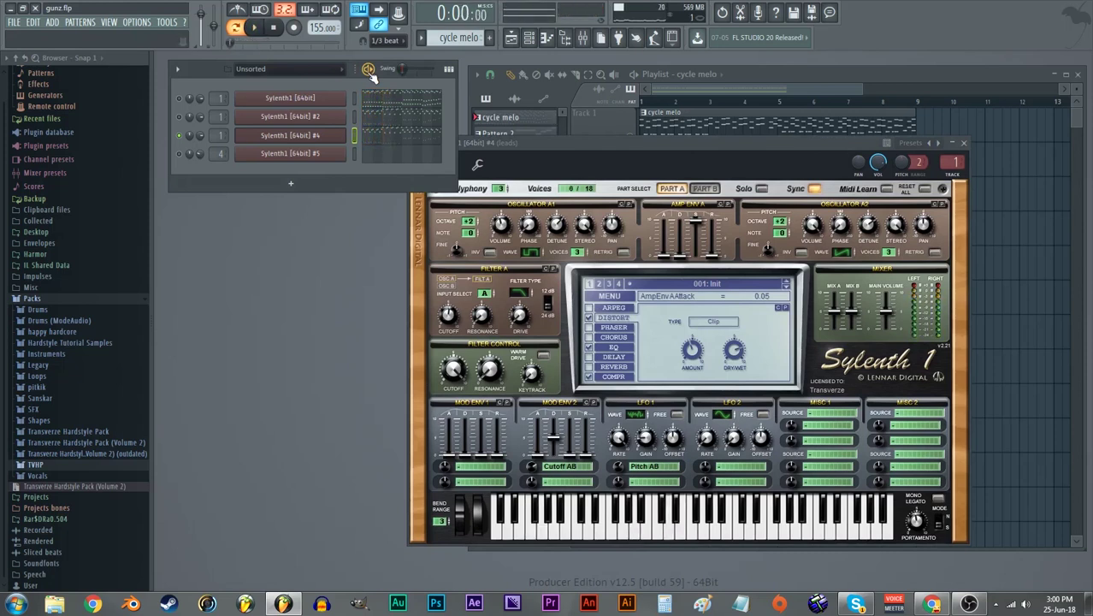
Review Part A and Part B of Sylenth1 #4 and check the waveform used by Oscillator A1.
drag(581, 164, 474, 152)
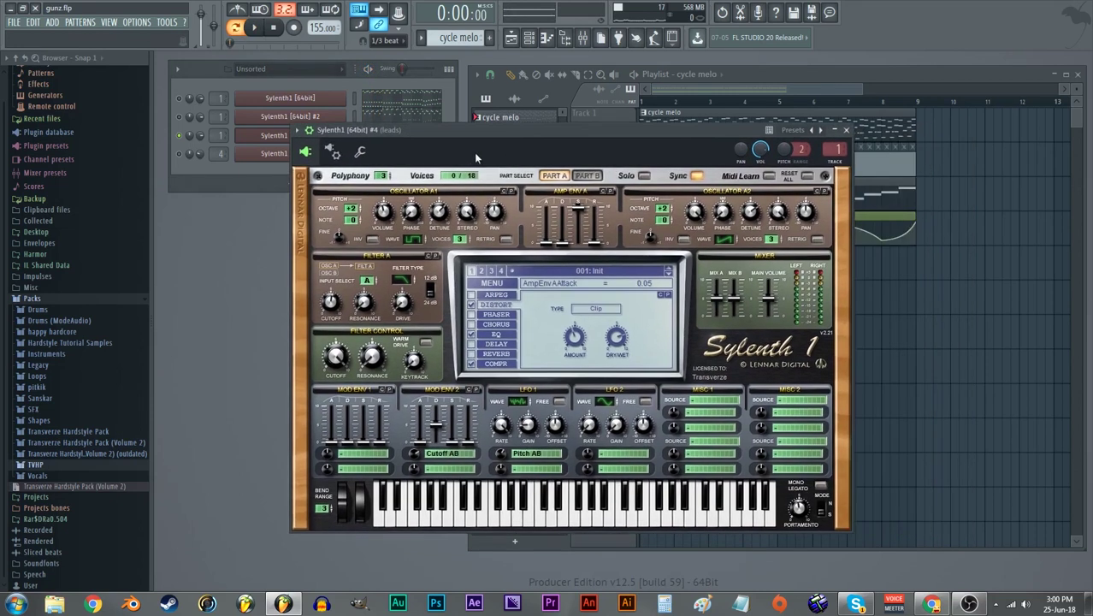
click(585, 176)
click(568, 176)
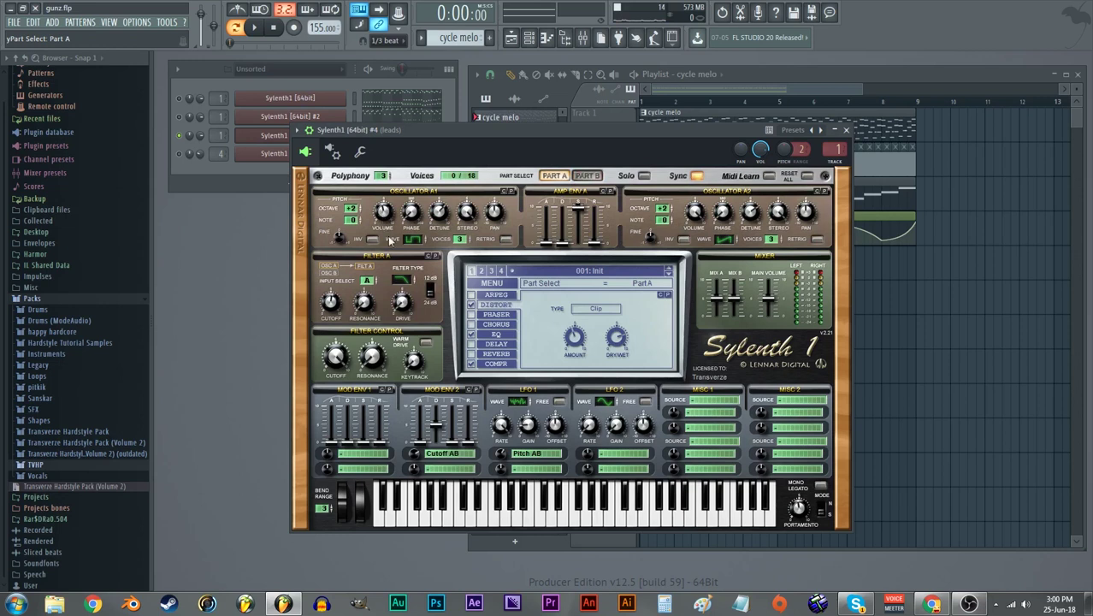
click(415, 243)
click(415, 243)
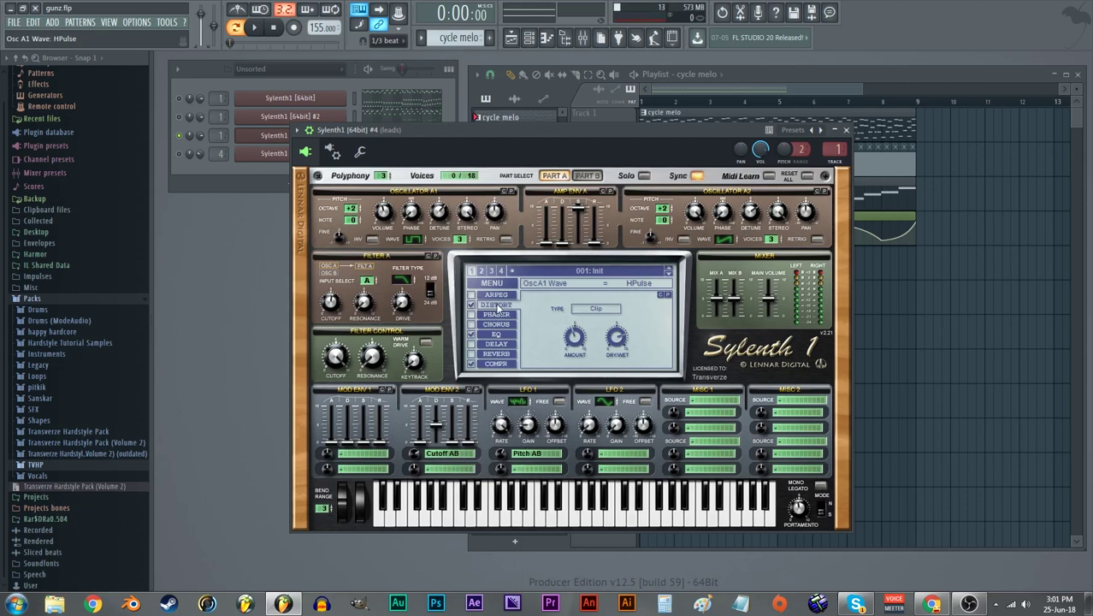
Enable the first Sylenth1, Sylenth1 #2 and Sylenth1 #4 together and audition the layered cycle melo pattern.
drag(434, 133, 503, 134)
click(190, 121)
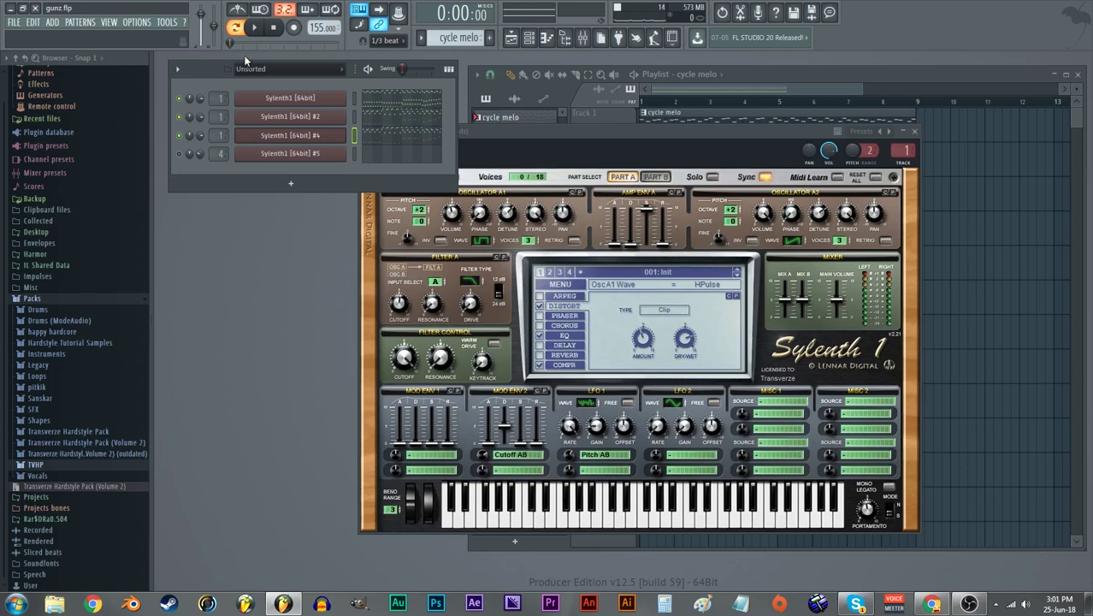
click(255, 28)
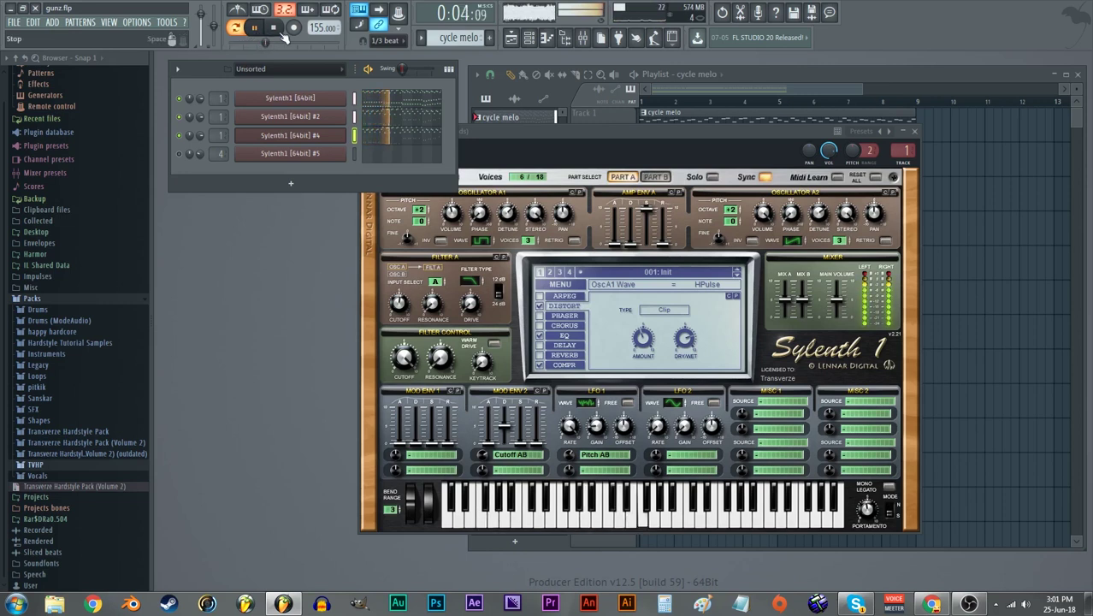
click(274, 27)
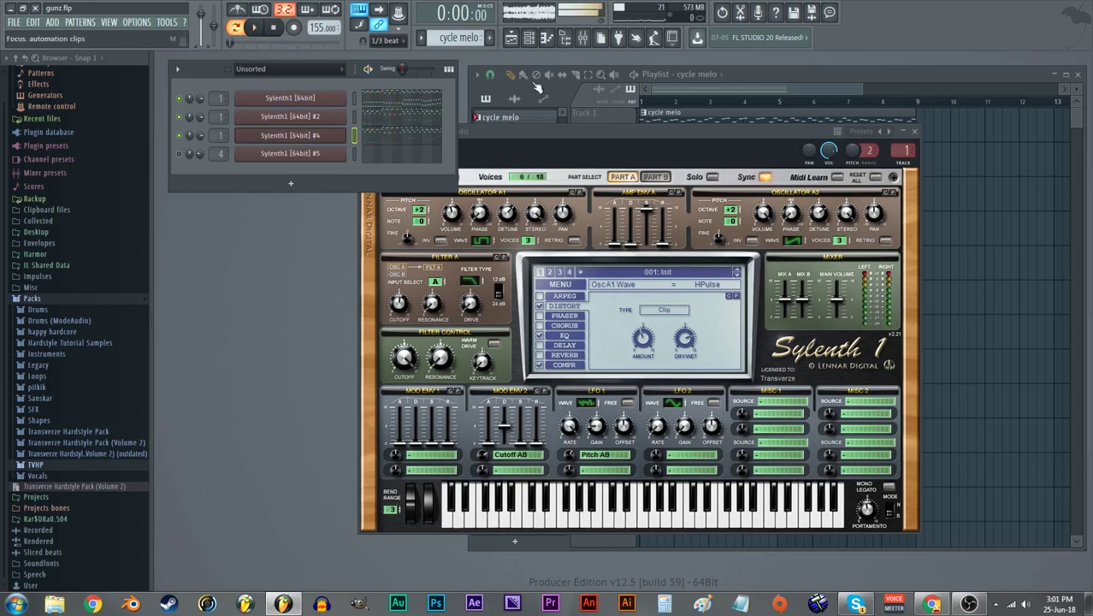
Switch to Pattern 2, show the settings of Sylenth1 #5 and audition its part.
click(479, 85)
click(498, 134)
click(318, 157)
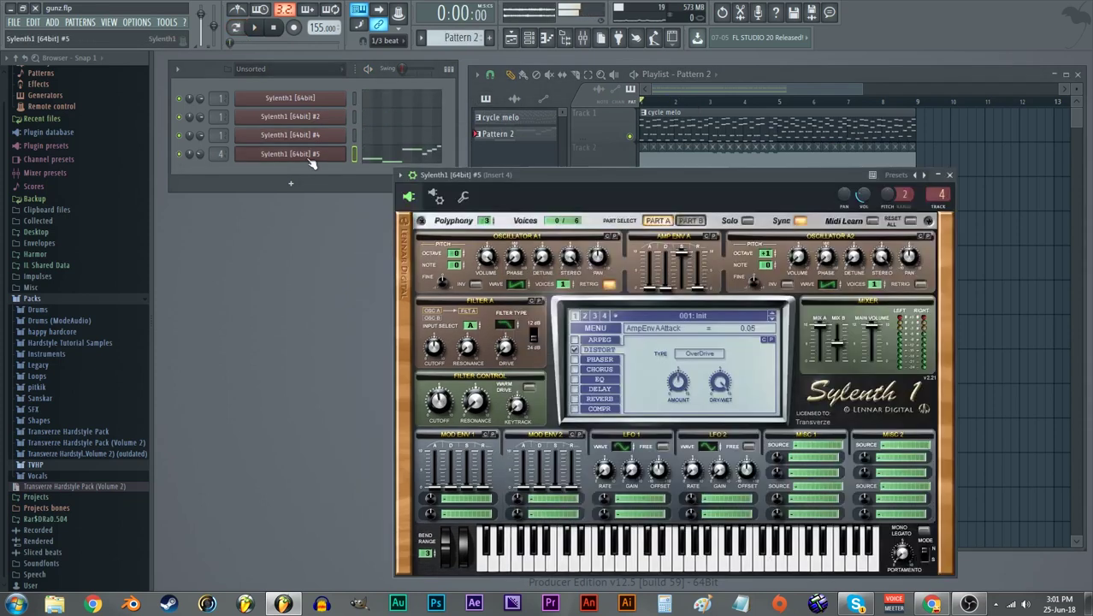
key(space)
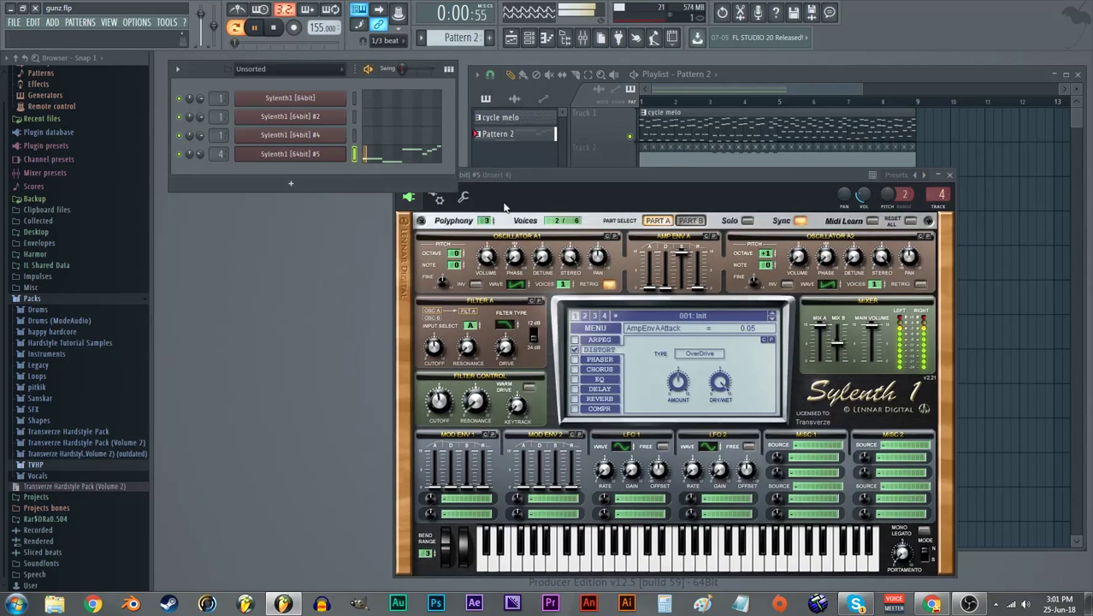
drag(513, 175, 473, 88)
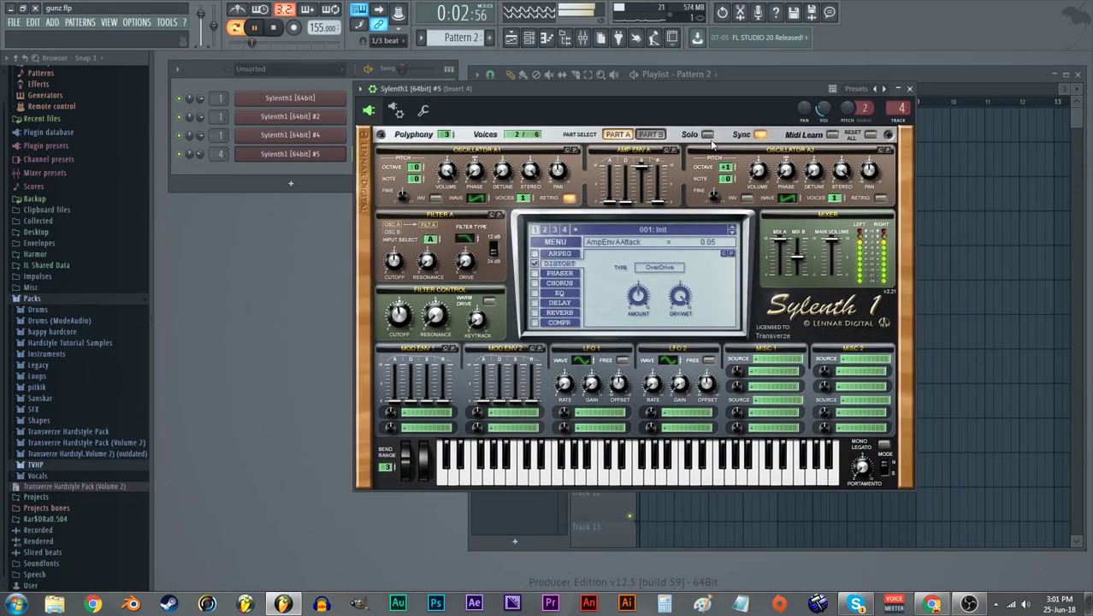
click(350, 70)
key(space)
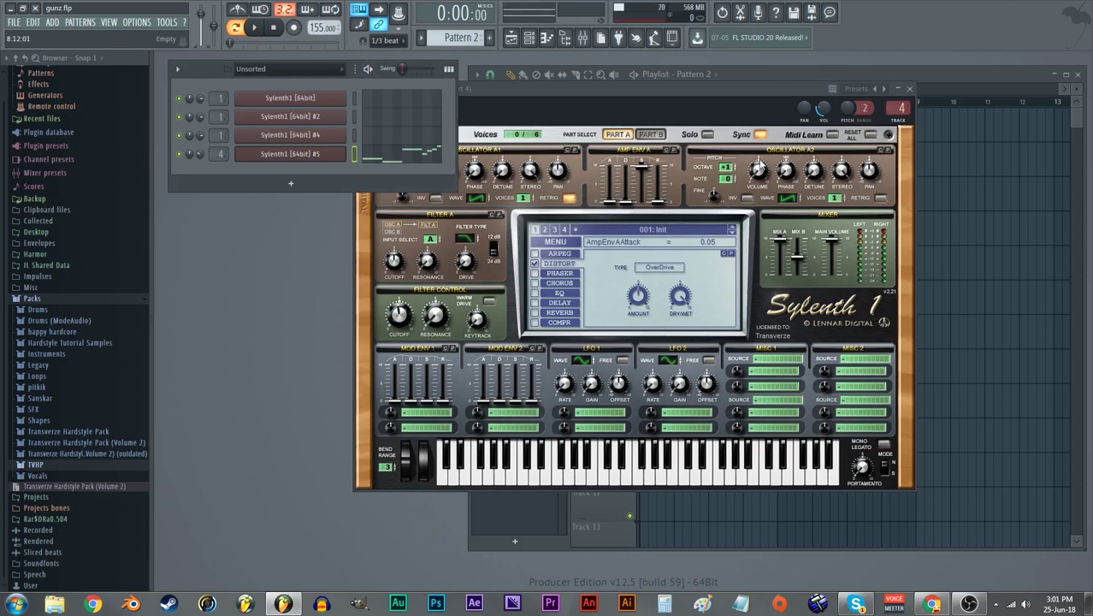
Set Oscillator A2 of Sylenth1 #5 to octave 0 and 0 voices.
click(733, 176)
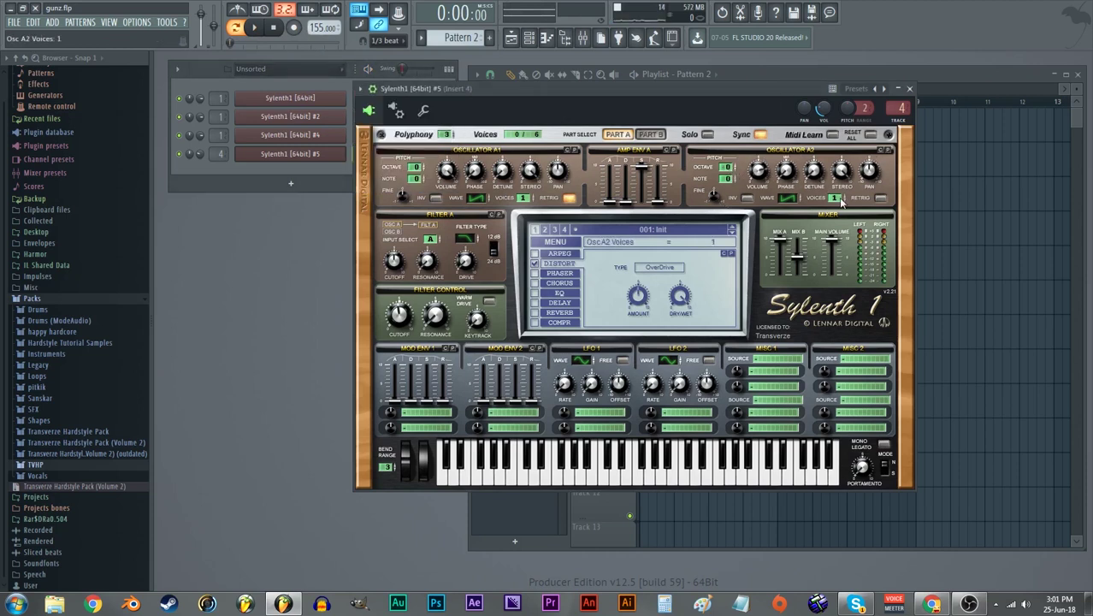
drag(605, 113, 639, 122)
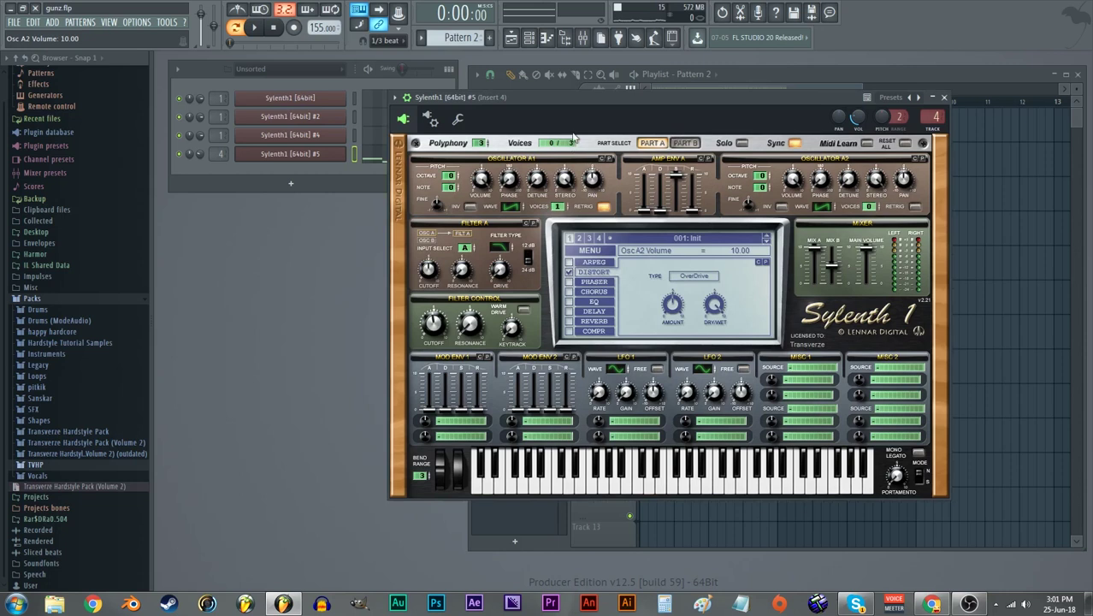
drag(573, 134, 607, 185)
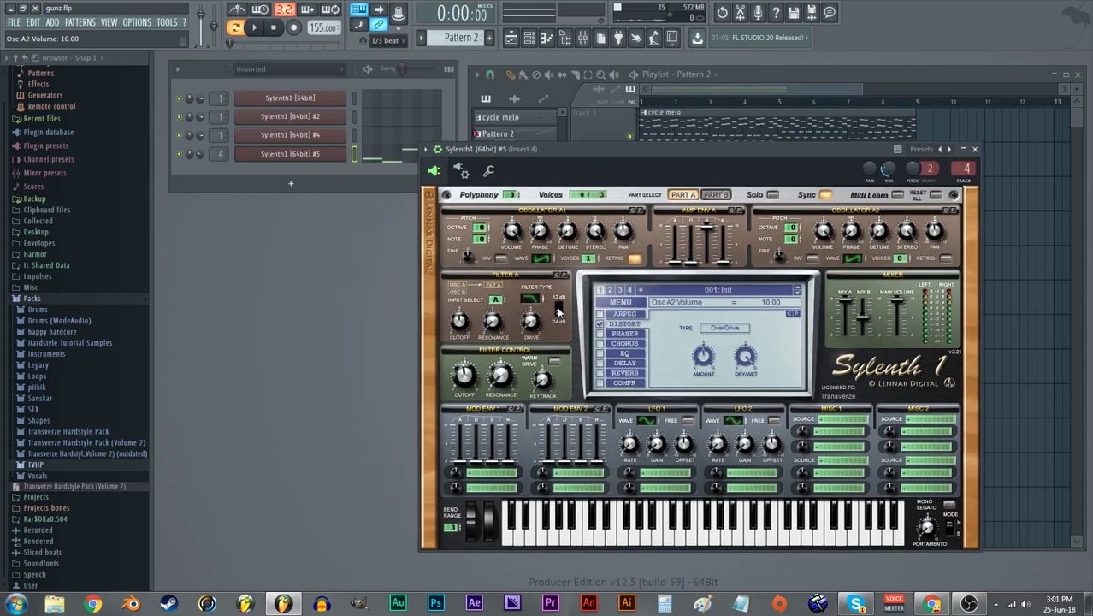
Mute the filter cutoff automation on Track 4, unmute Track 2 and play the playlist arrangement in song mode.
drag(634, 169, 610, 308)
click(635, 240)
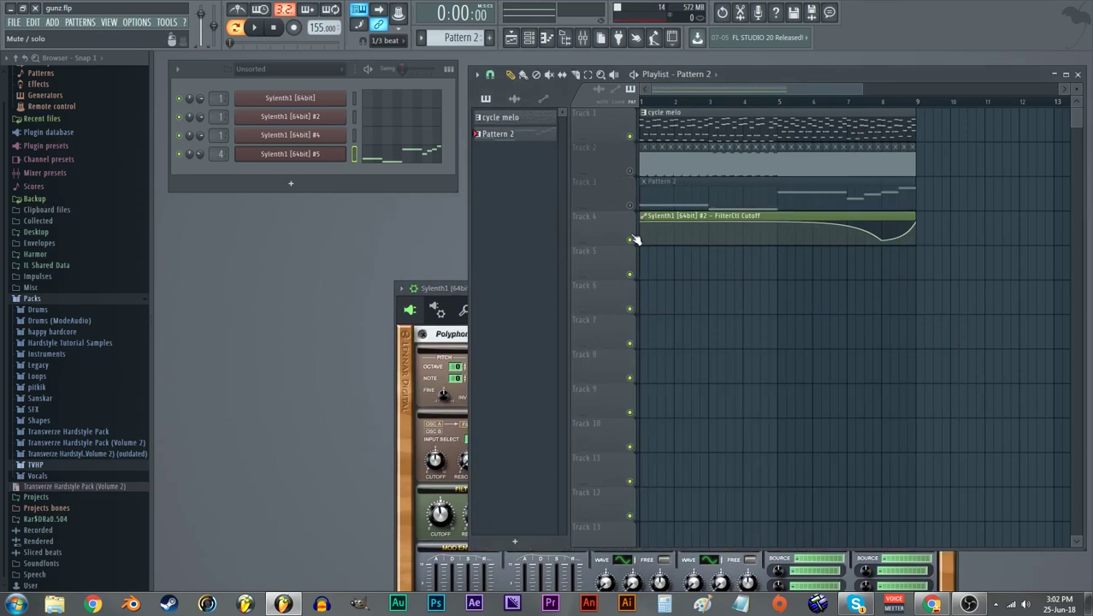
click(639, 167)
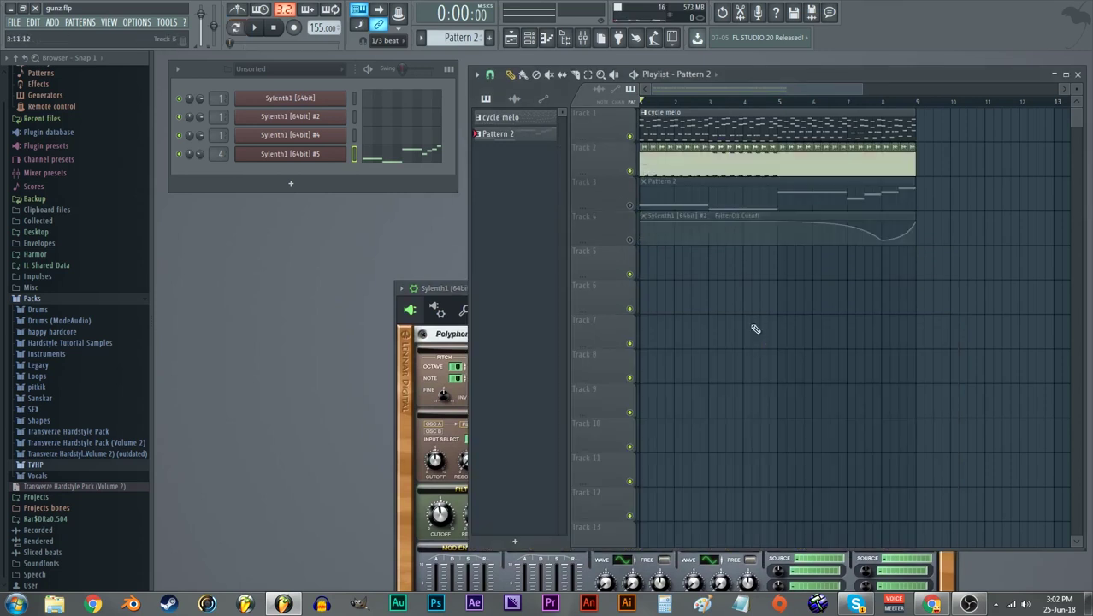
key(space)
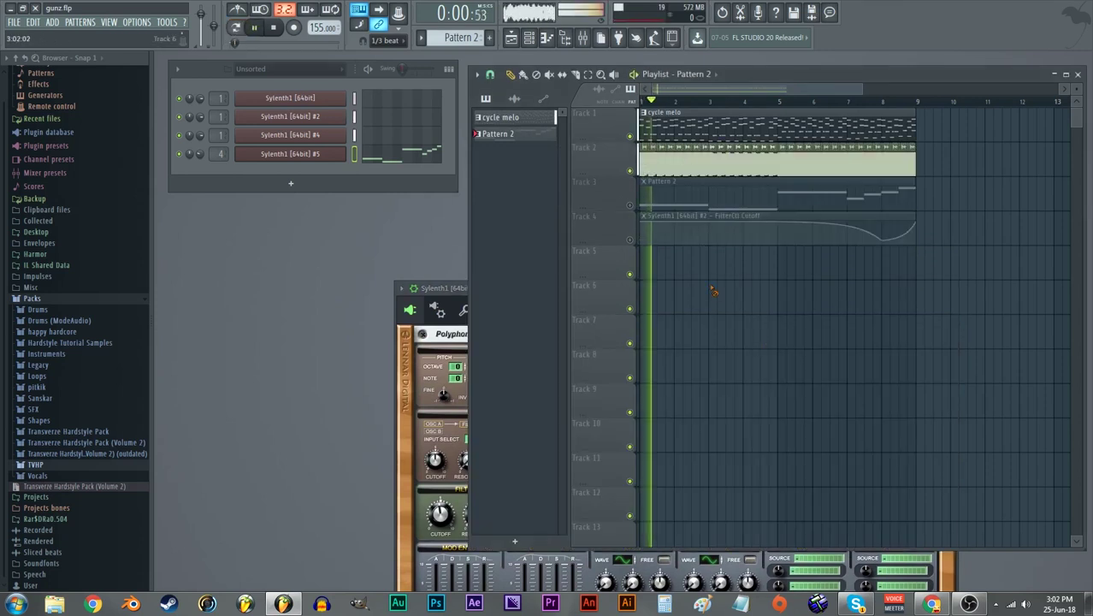